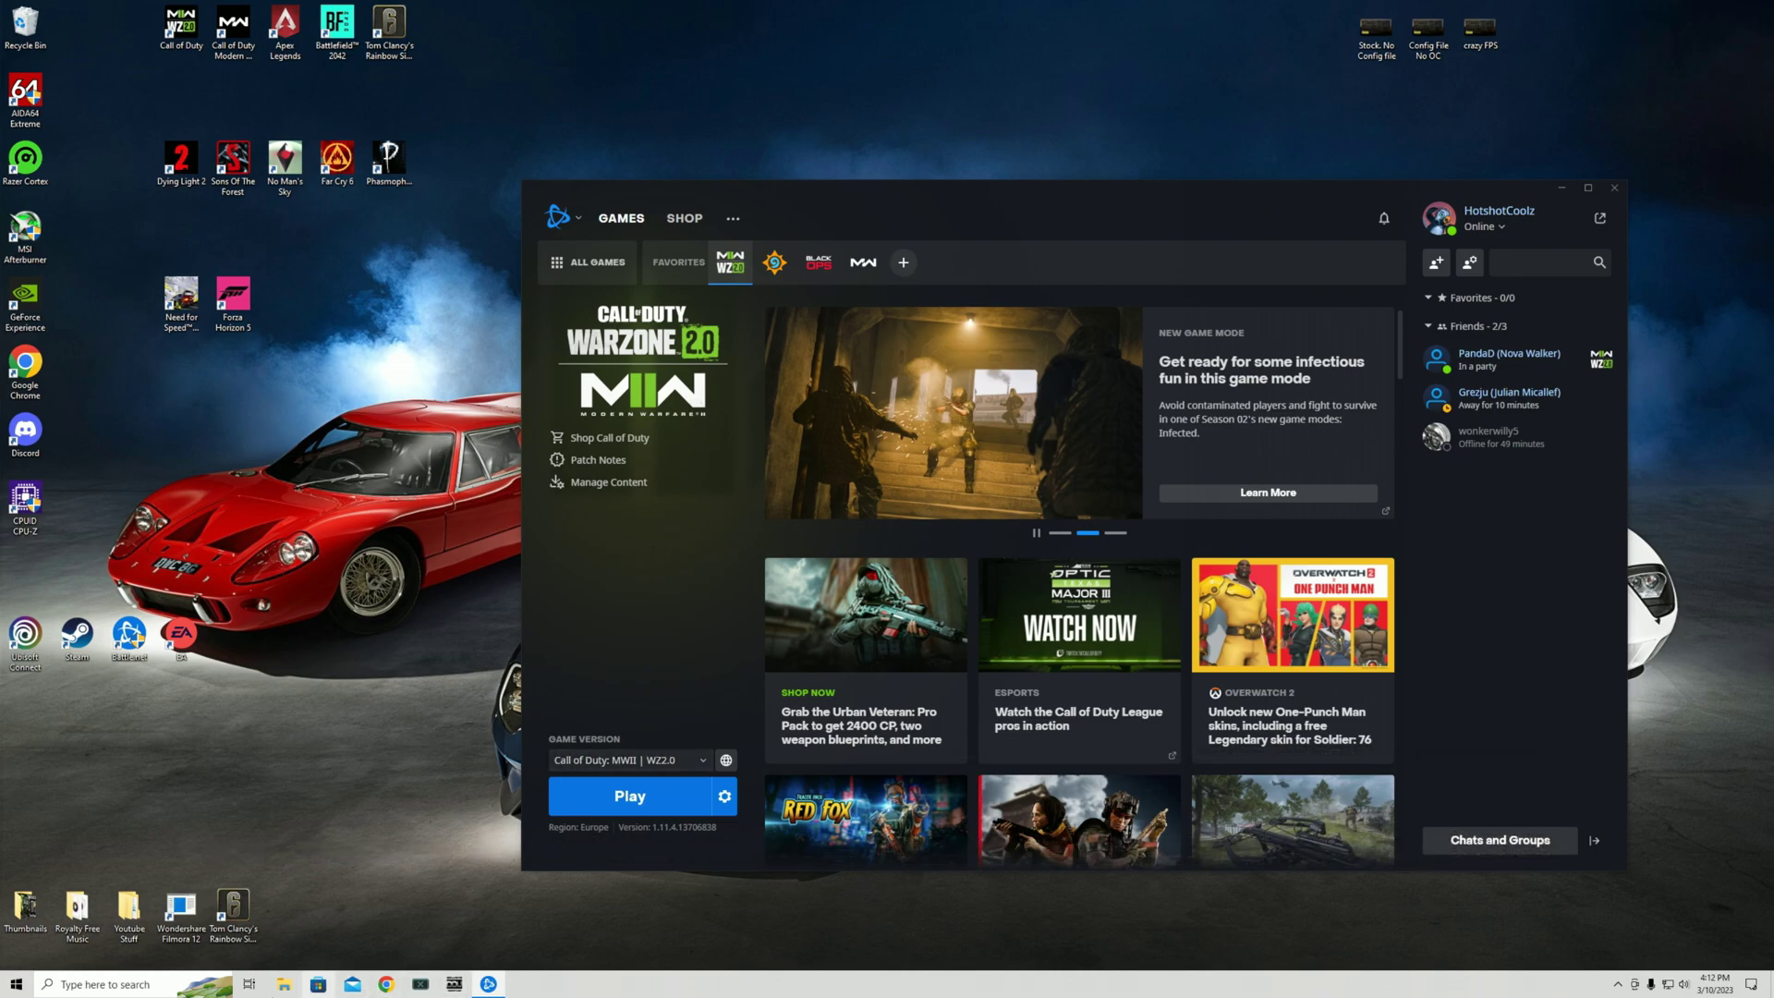
Browse to Documents > Call of Duty > players and open options.3.cod22 in Notepad
left_click(284, 984)
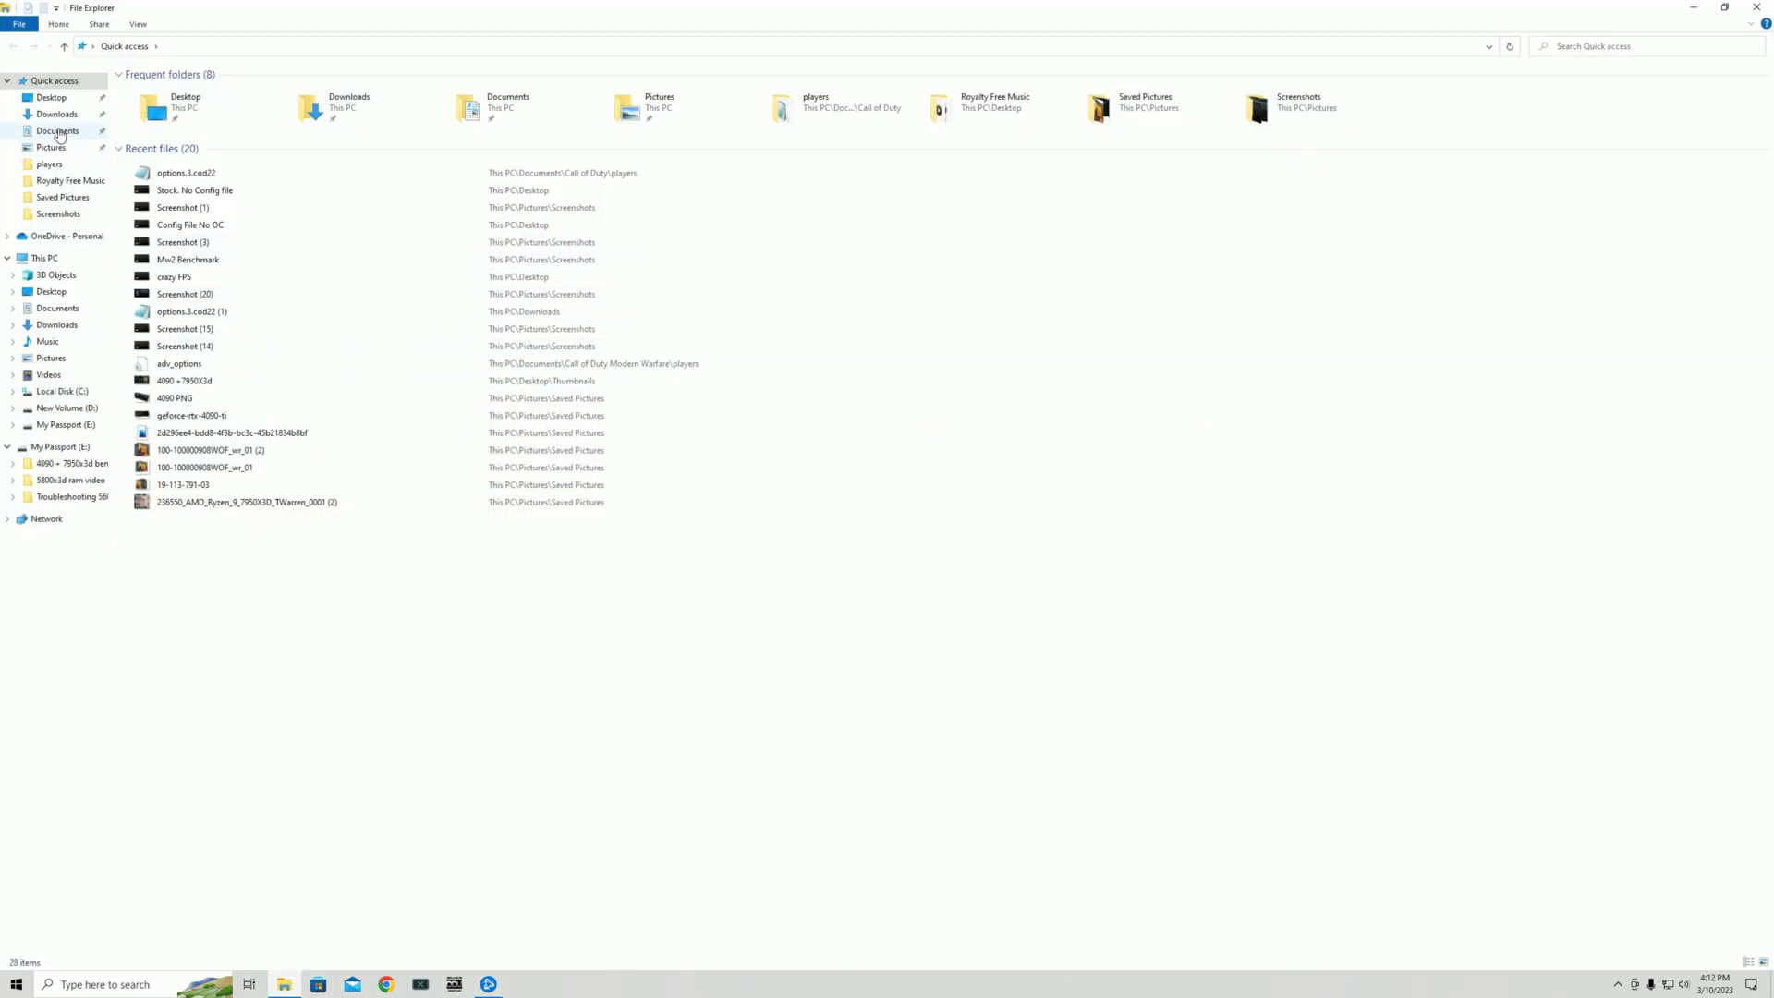
left_click(59, 132)
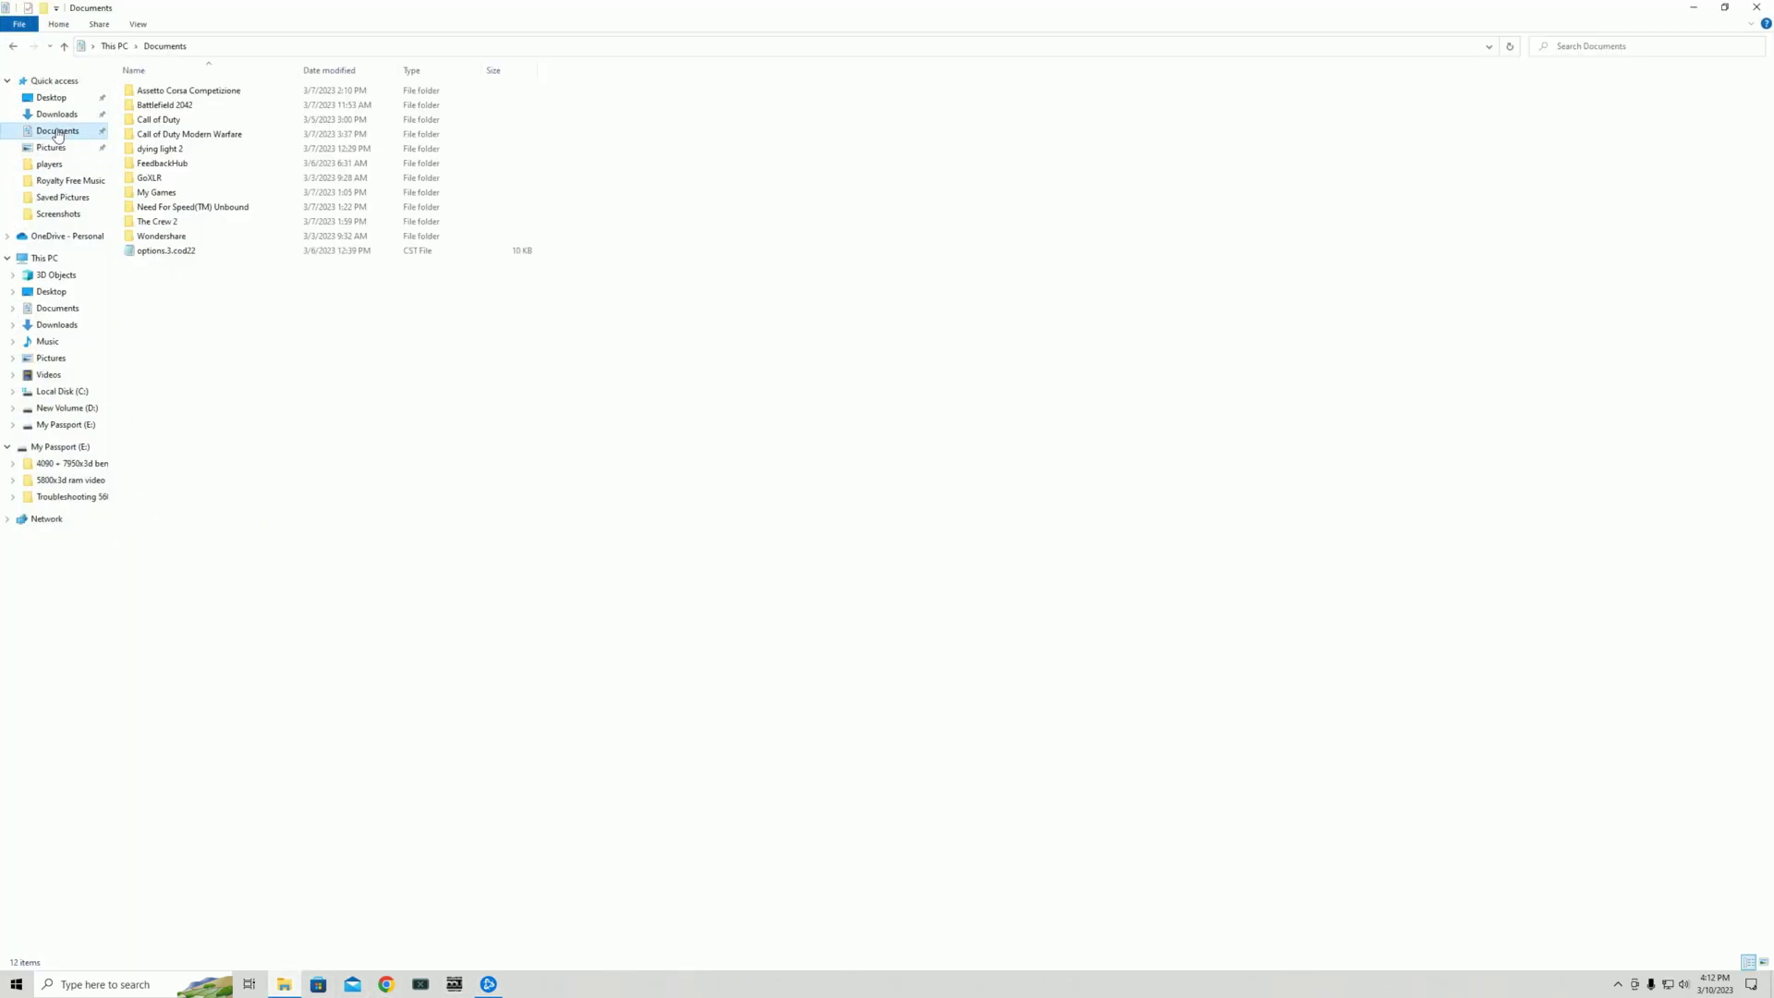
double_click(155, 126)
left_click(163, 97)
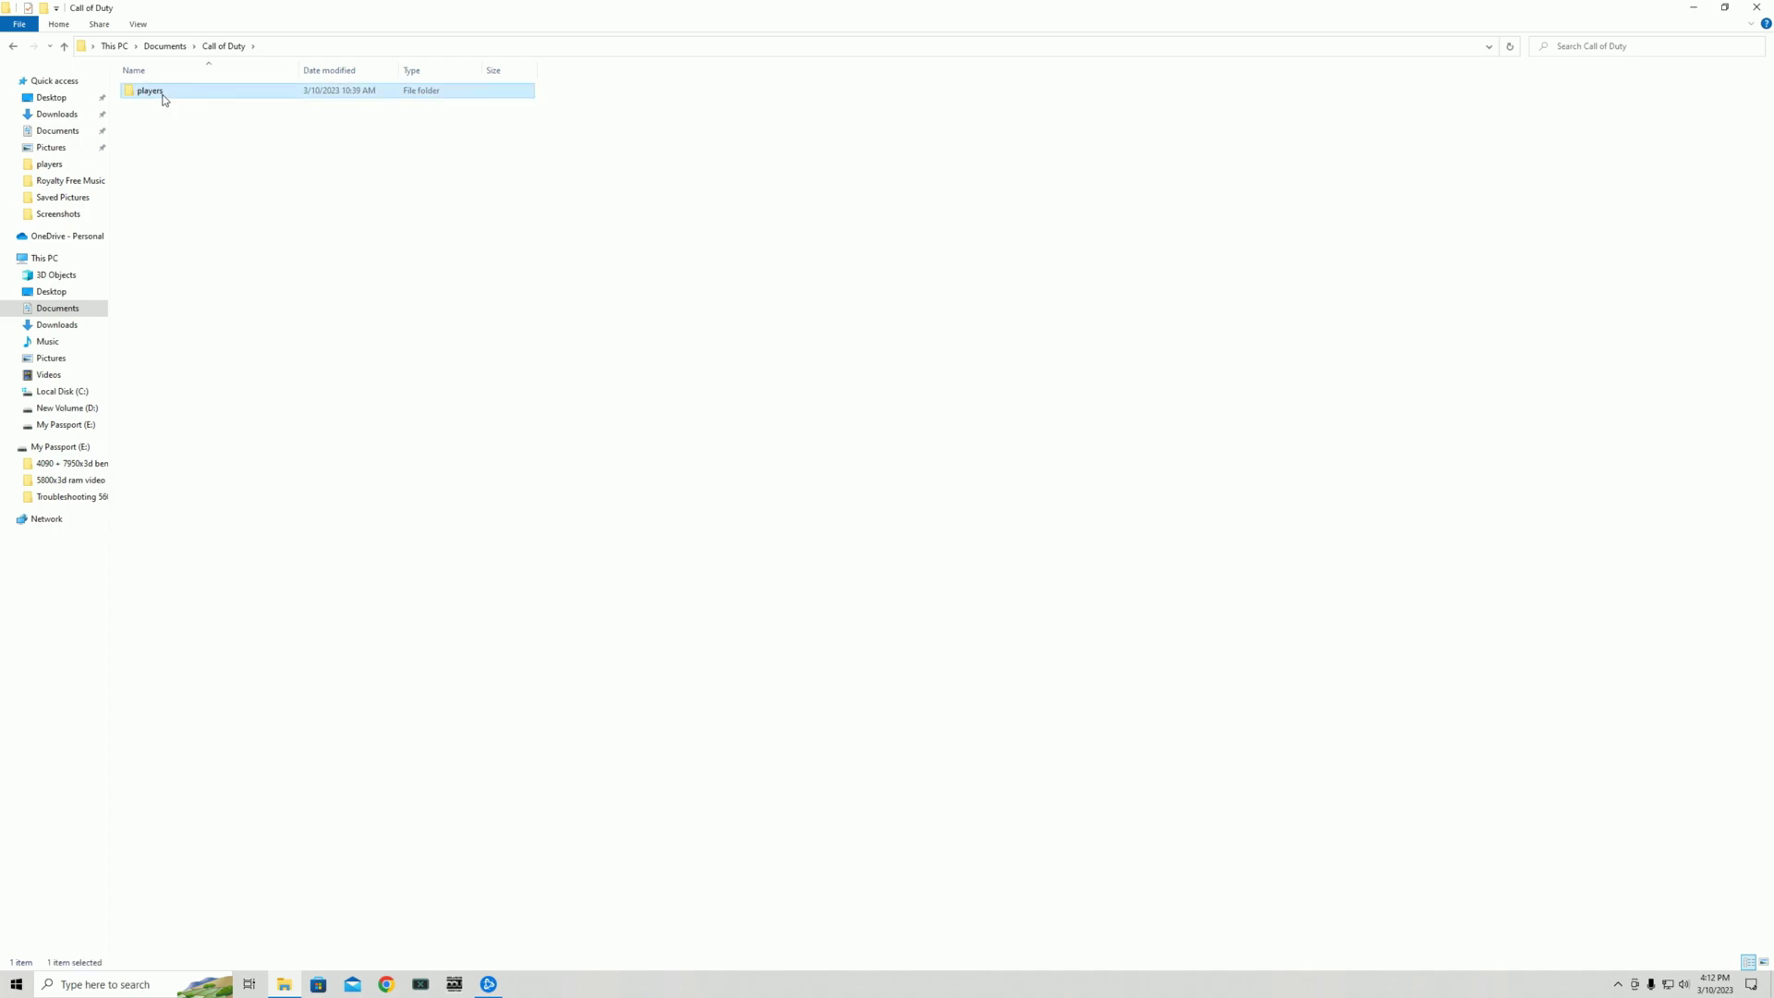
double_click(163, 98)
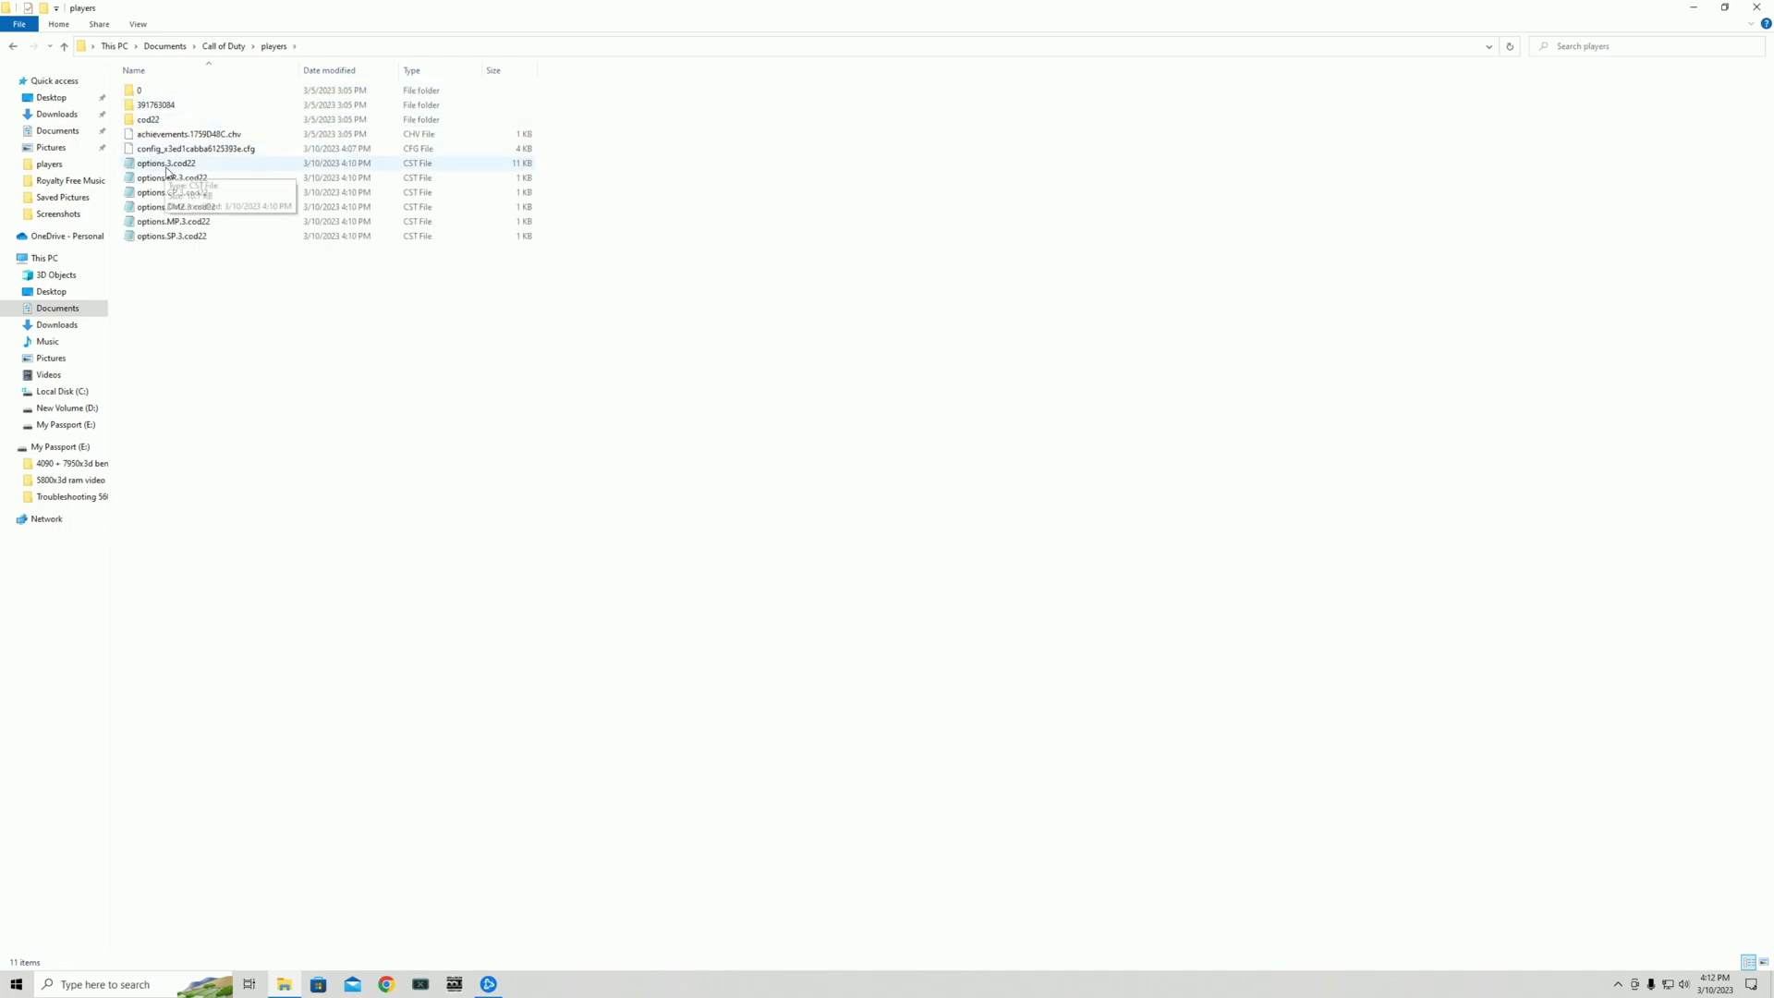
double_click(175, 165)
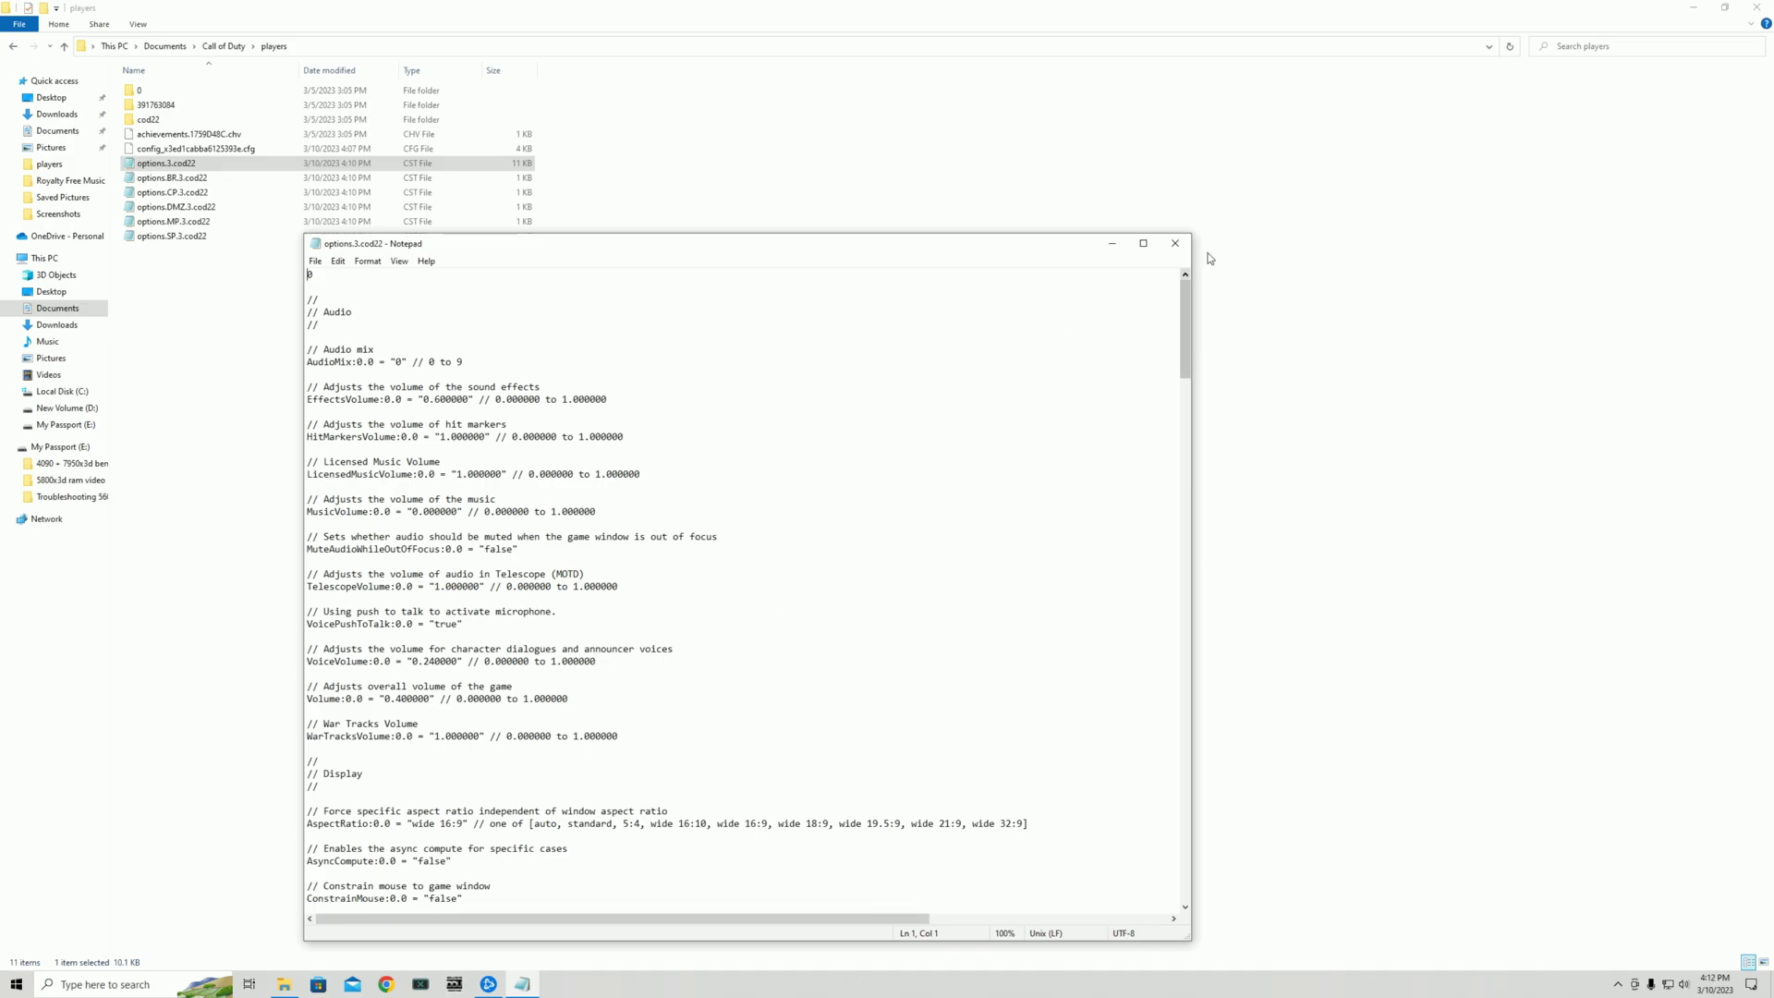
Close the options.3.cod22 Notepad window and the players folder window
left_click(1174, 243)
left_click(1740, 15)
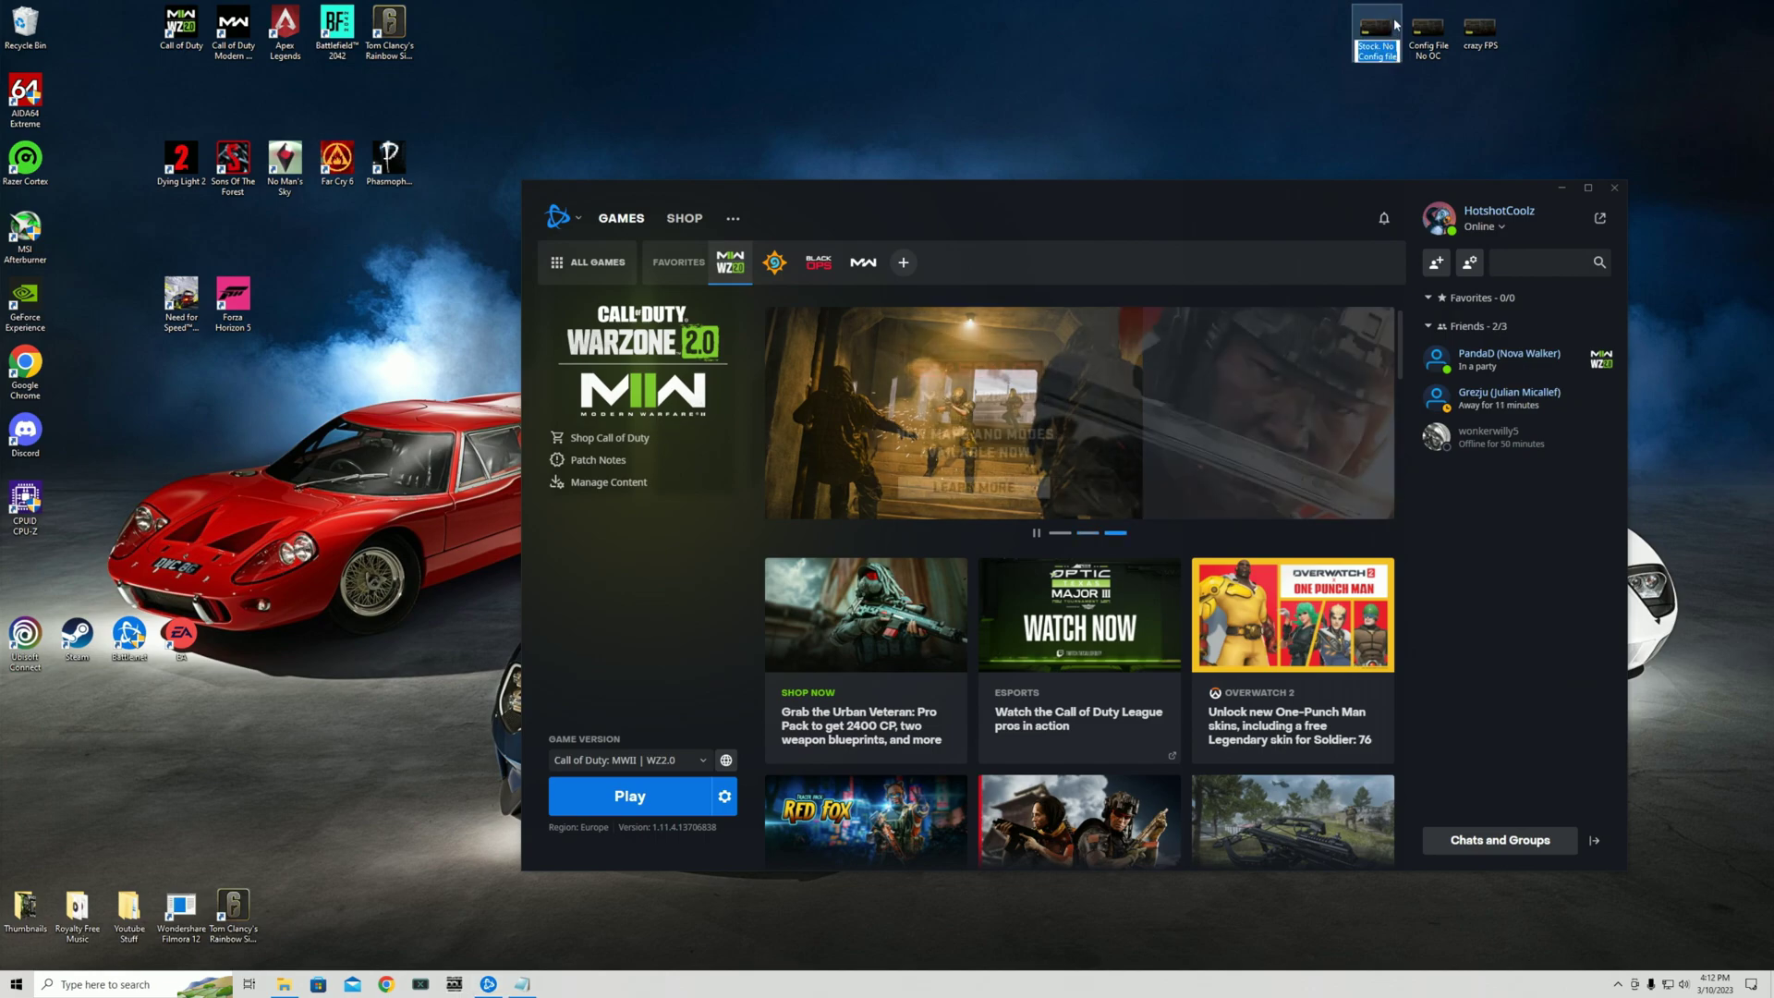
double_click(1395, 25)
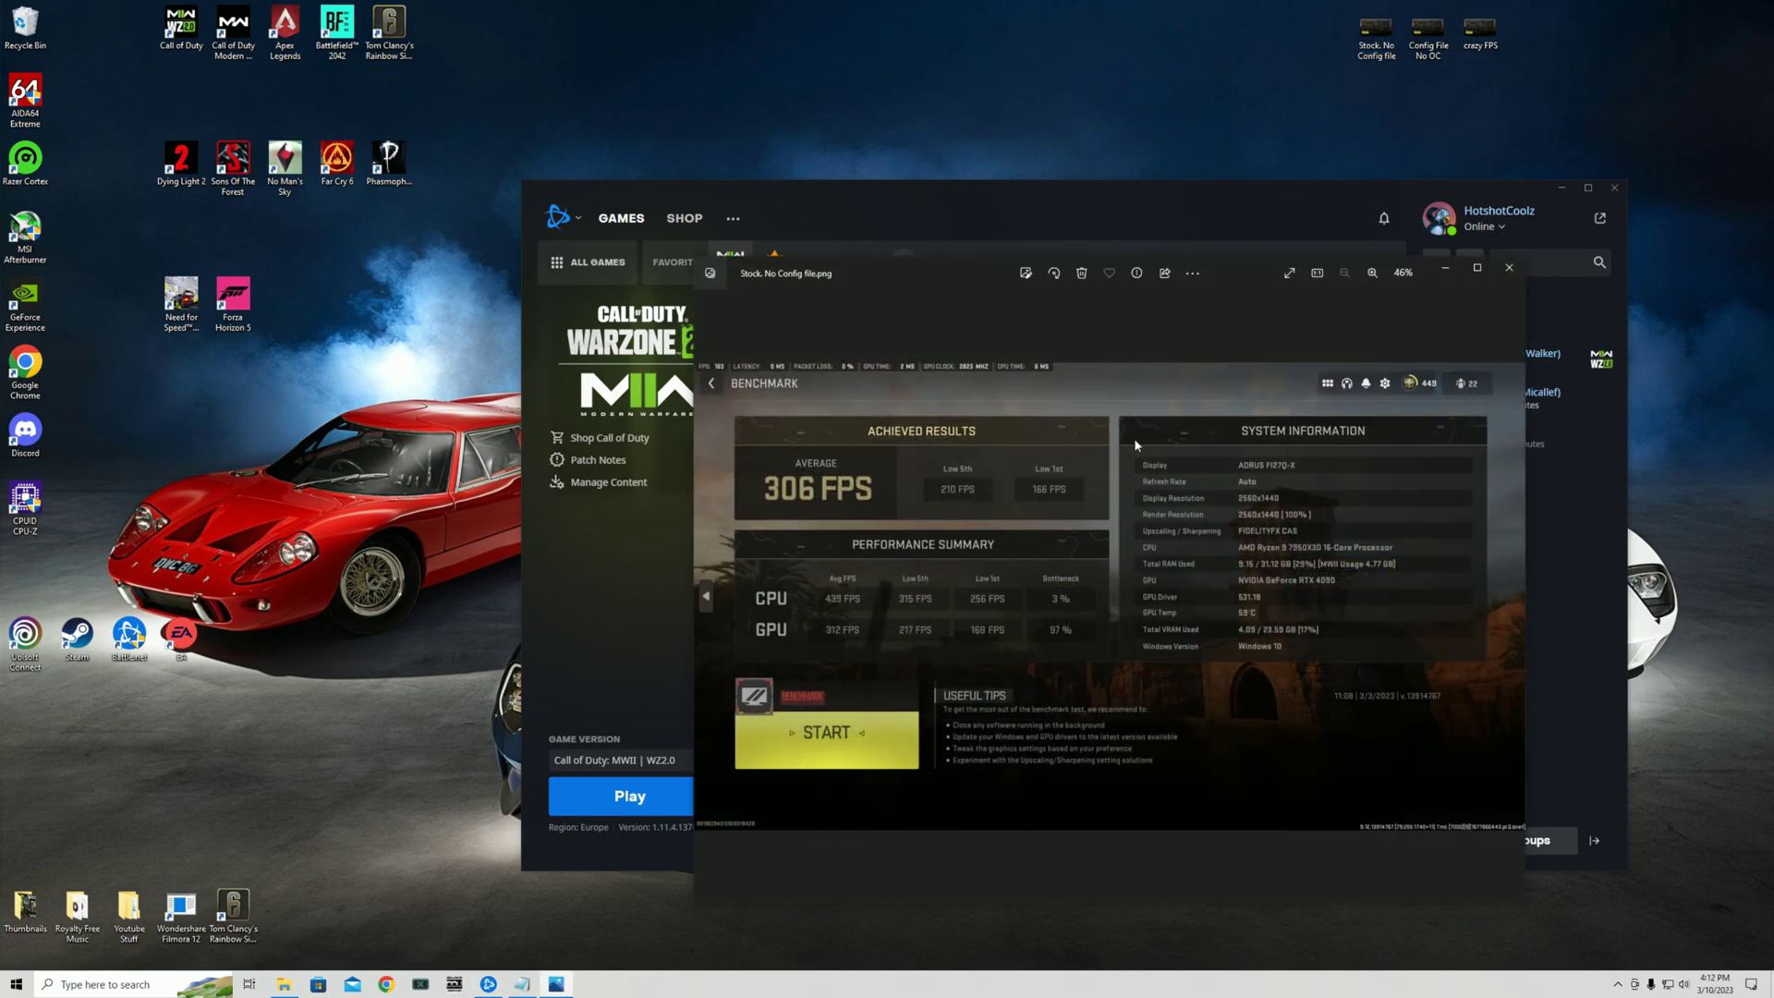
left_click_drag(1222, 276, 898, 117)
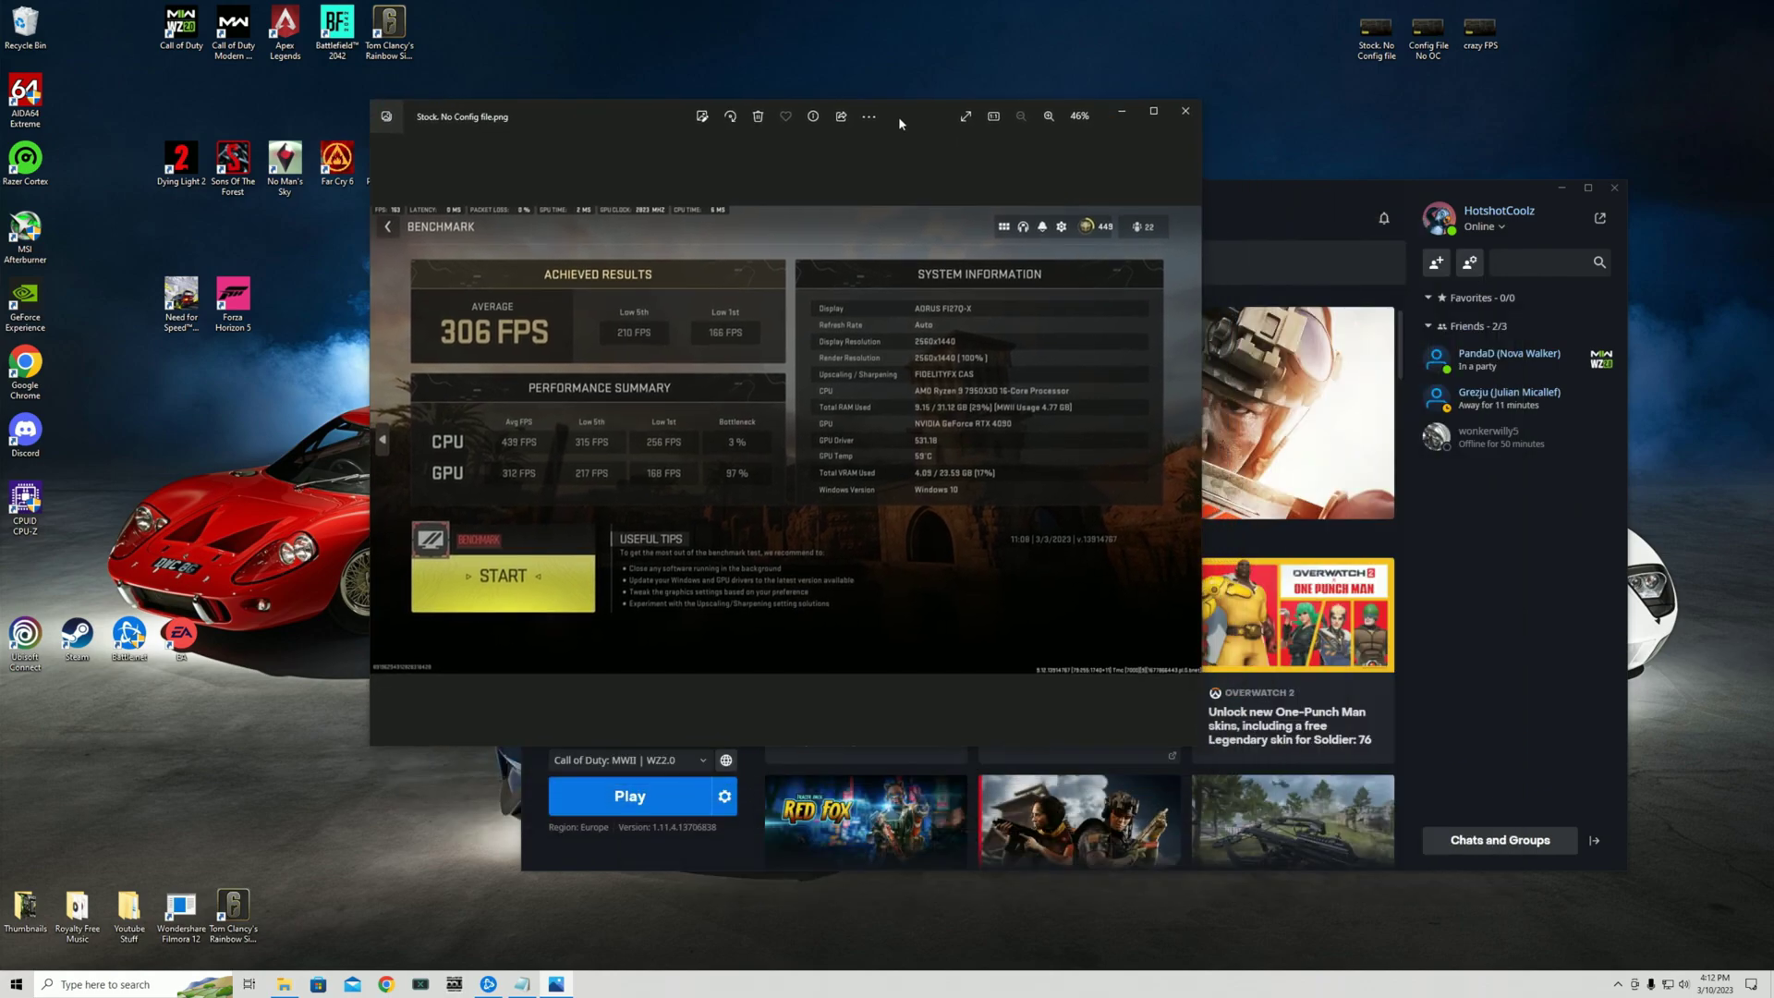
left_click(1153, 111)
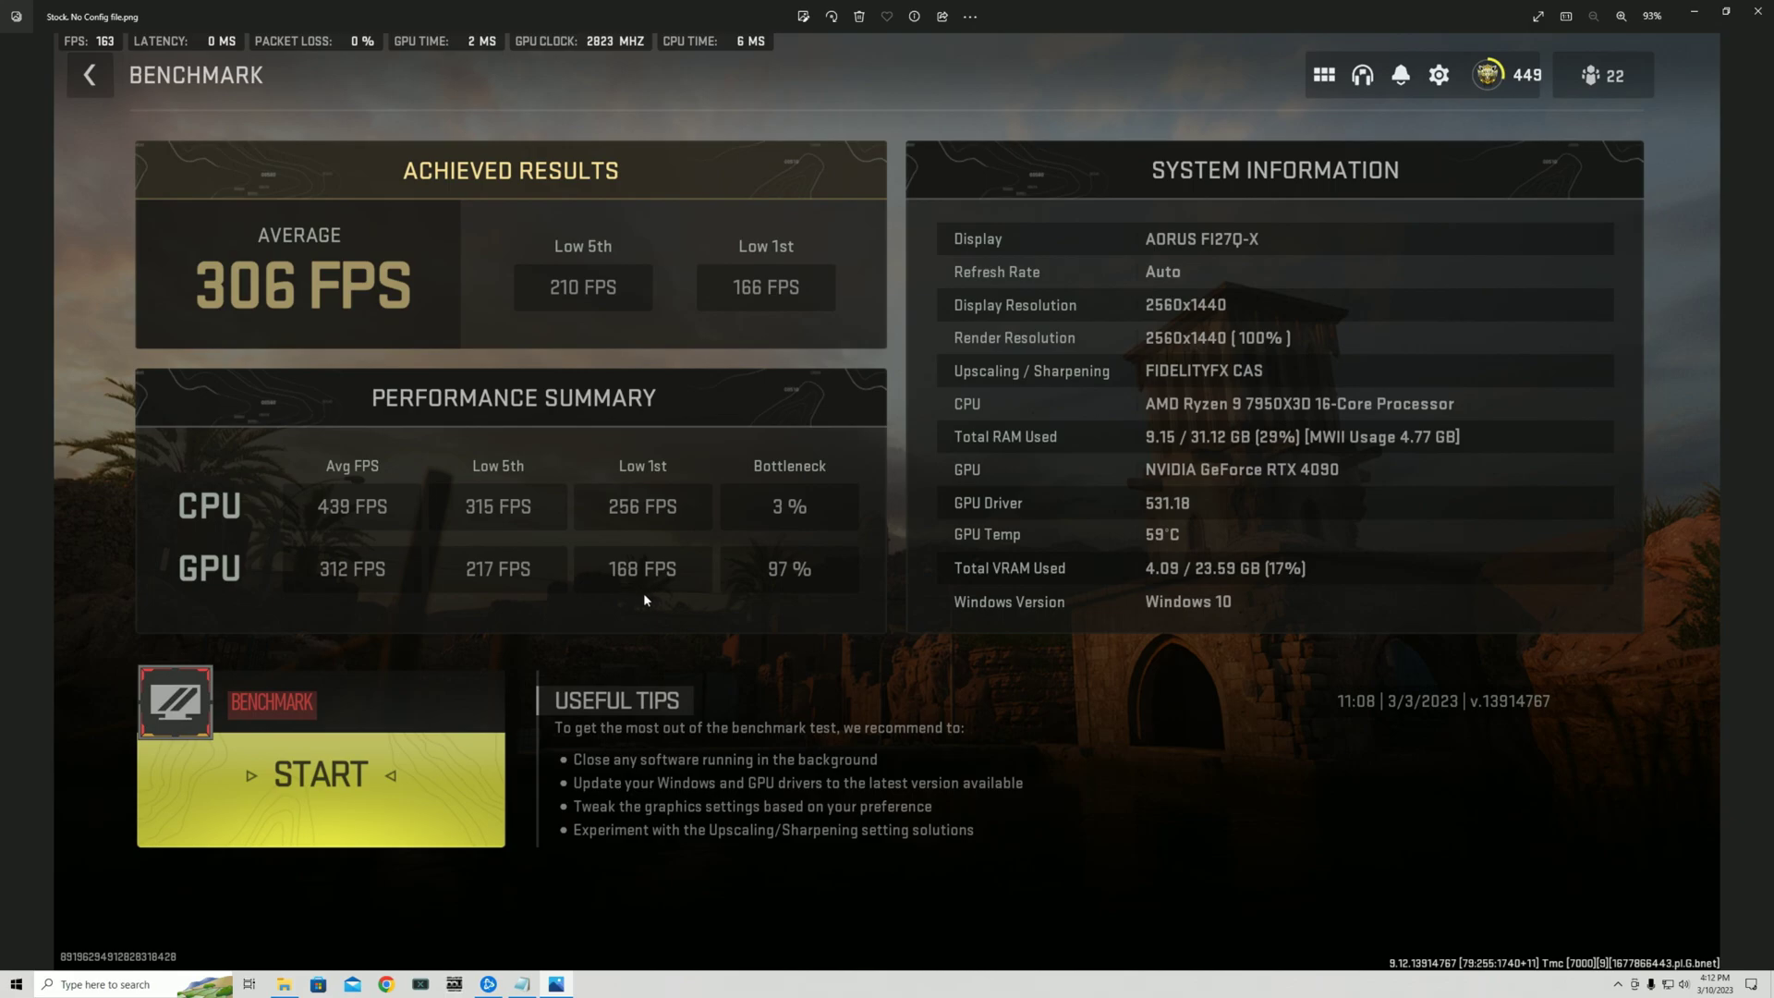
left_click(1757, 11)
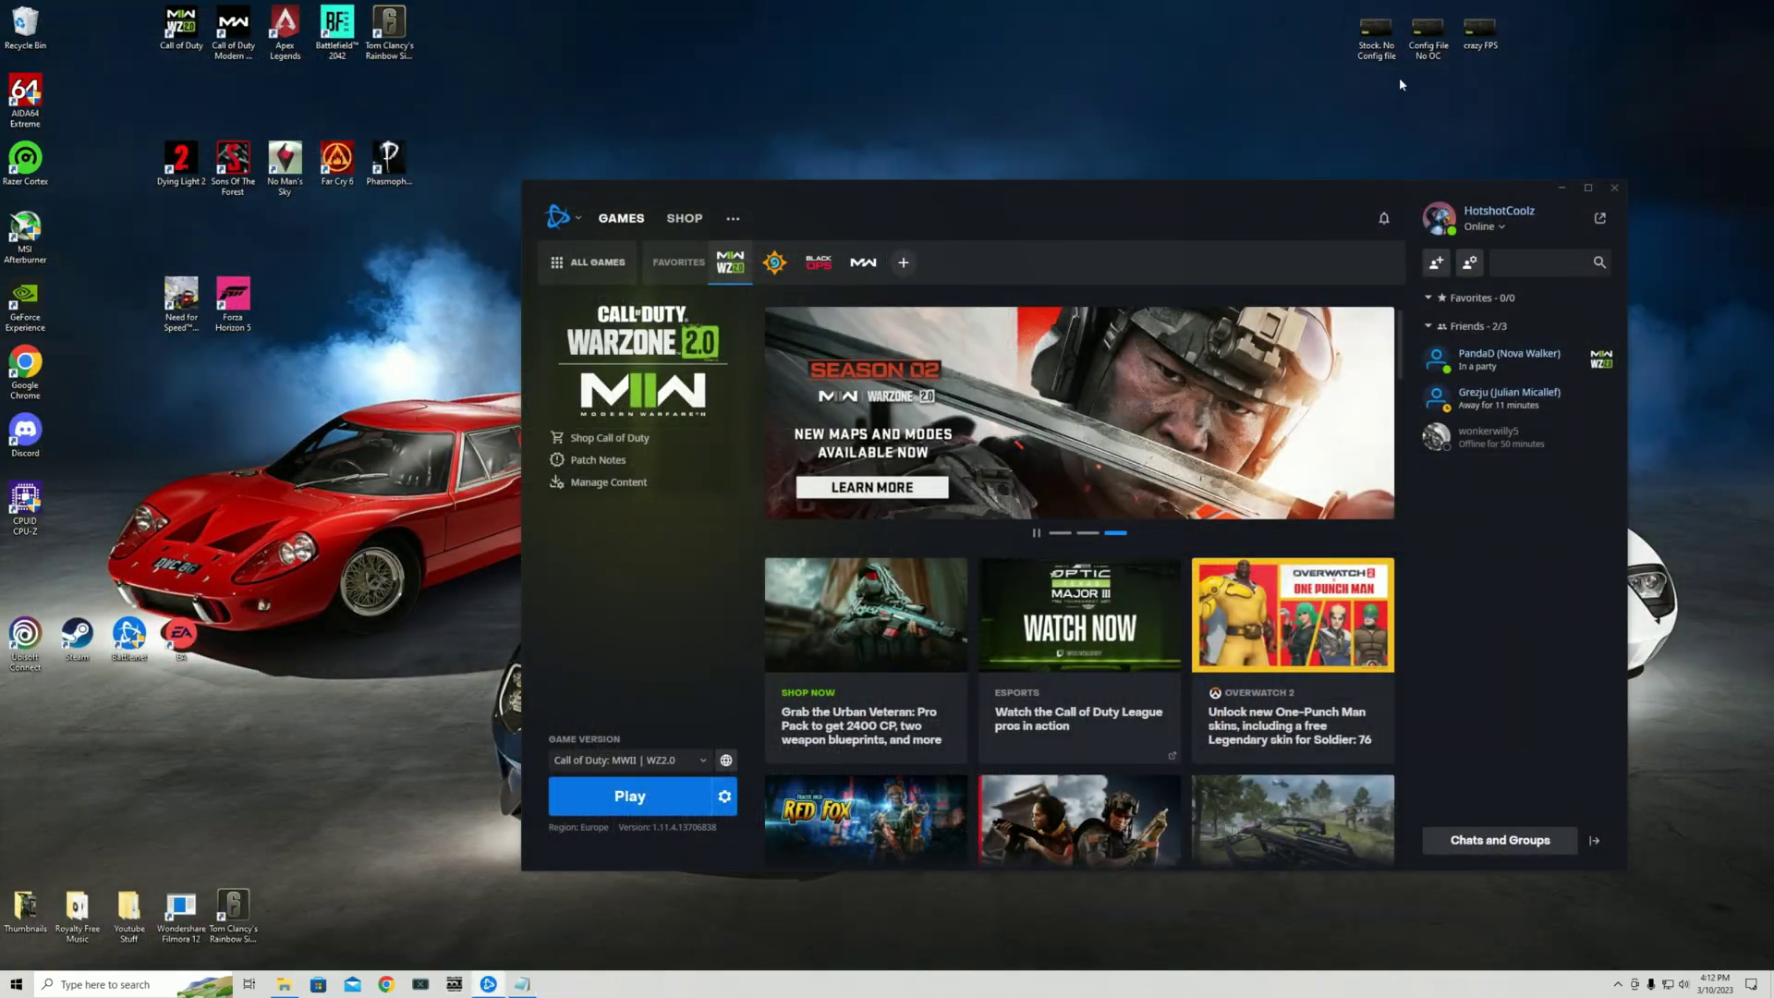
double_click(1423, 37)
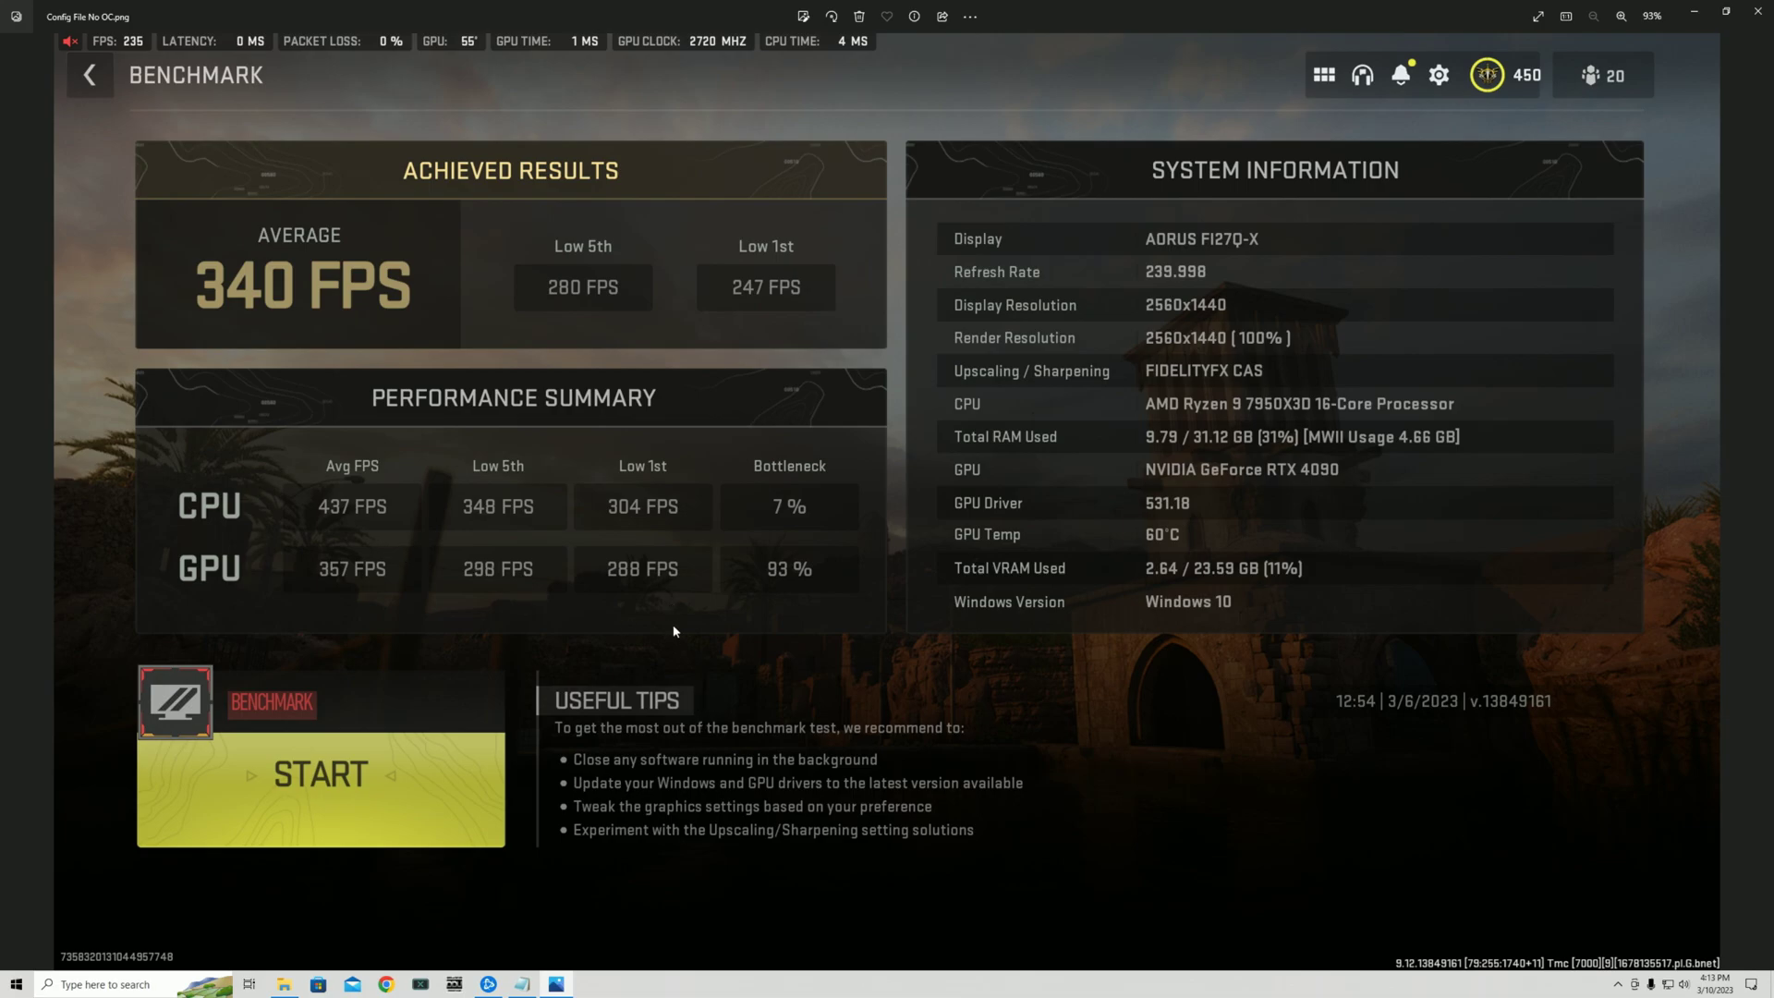
left_click(1757, 11)
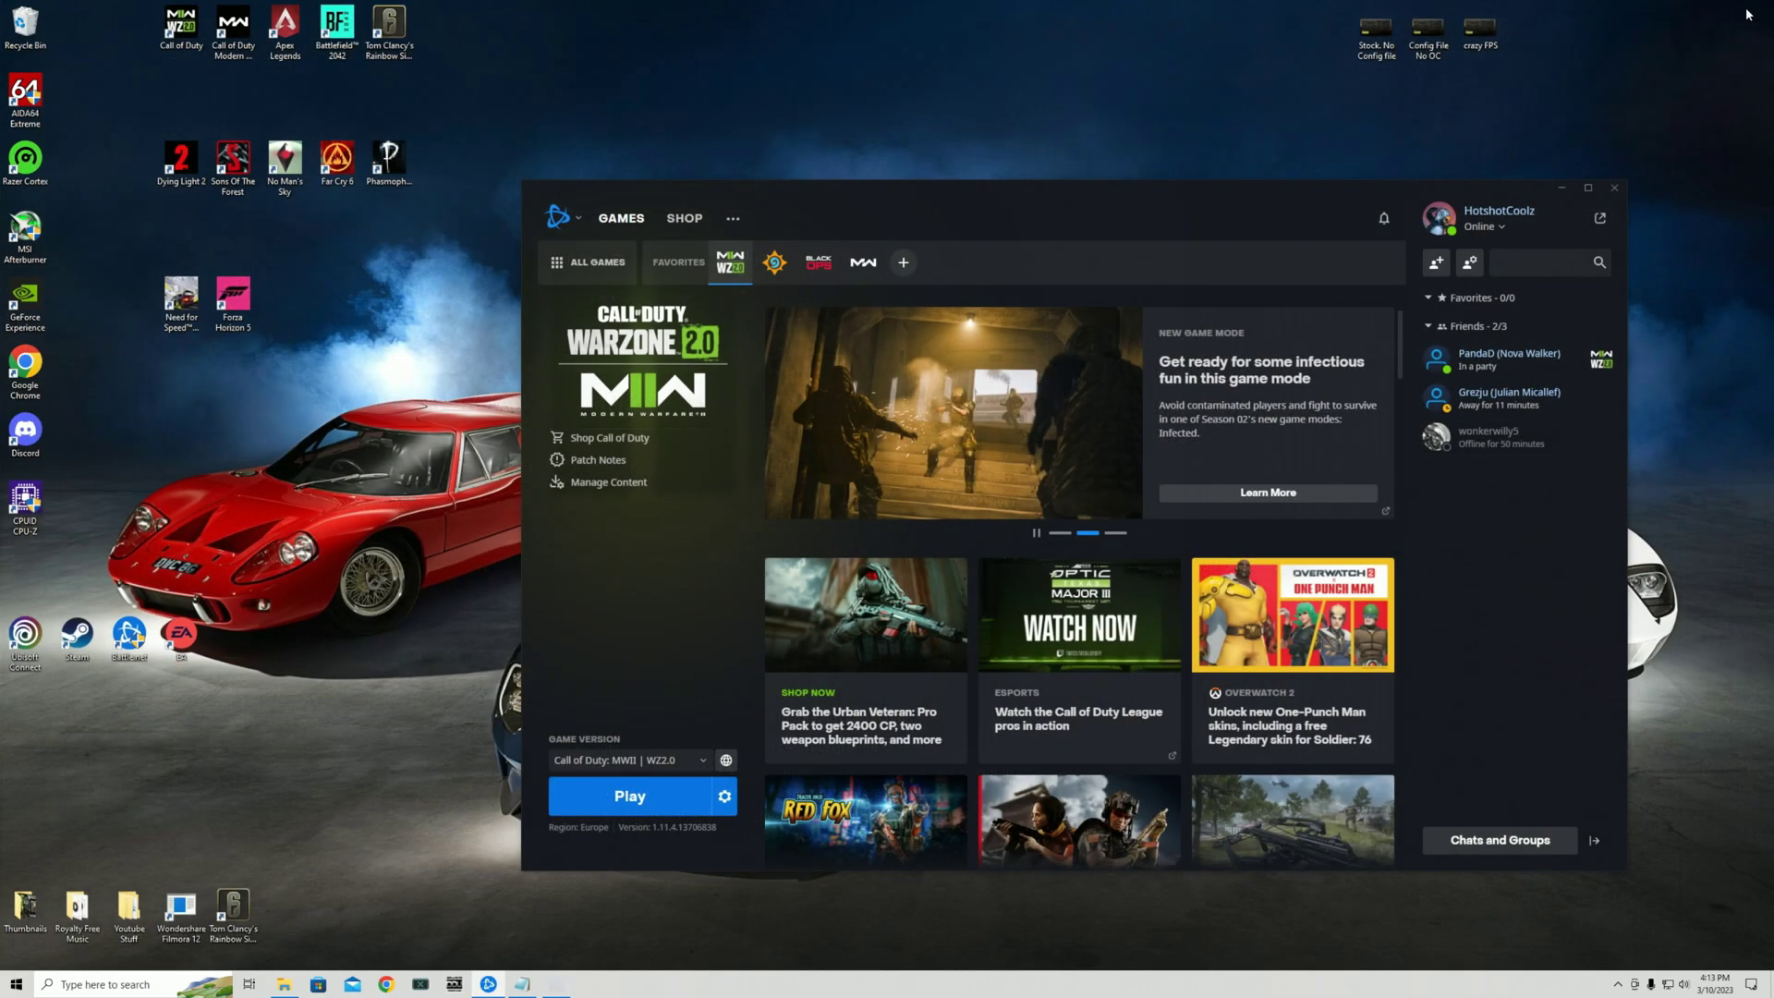
double_click(1475, 46)
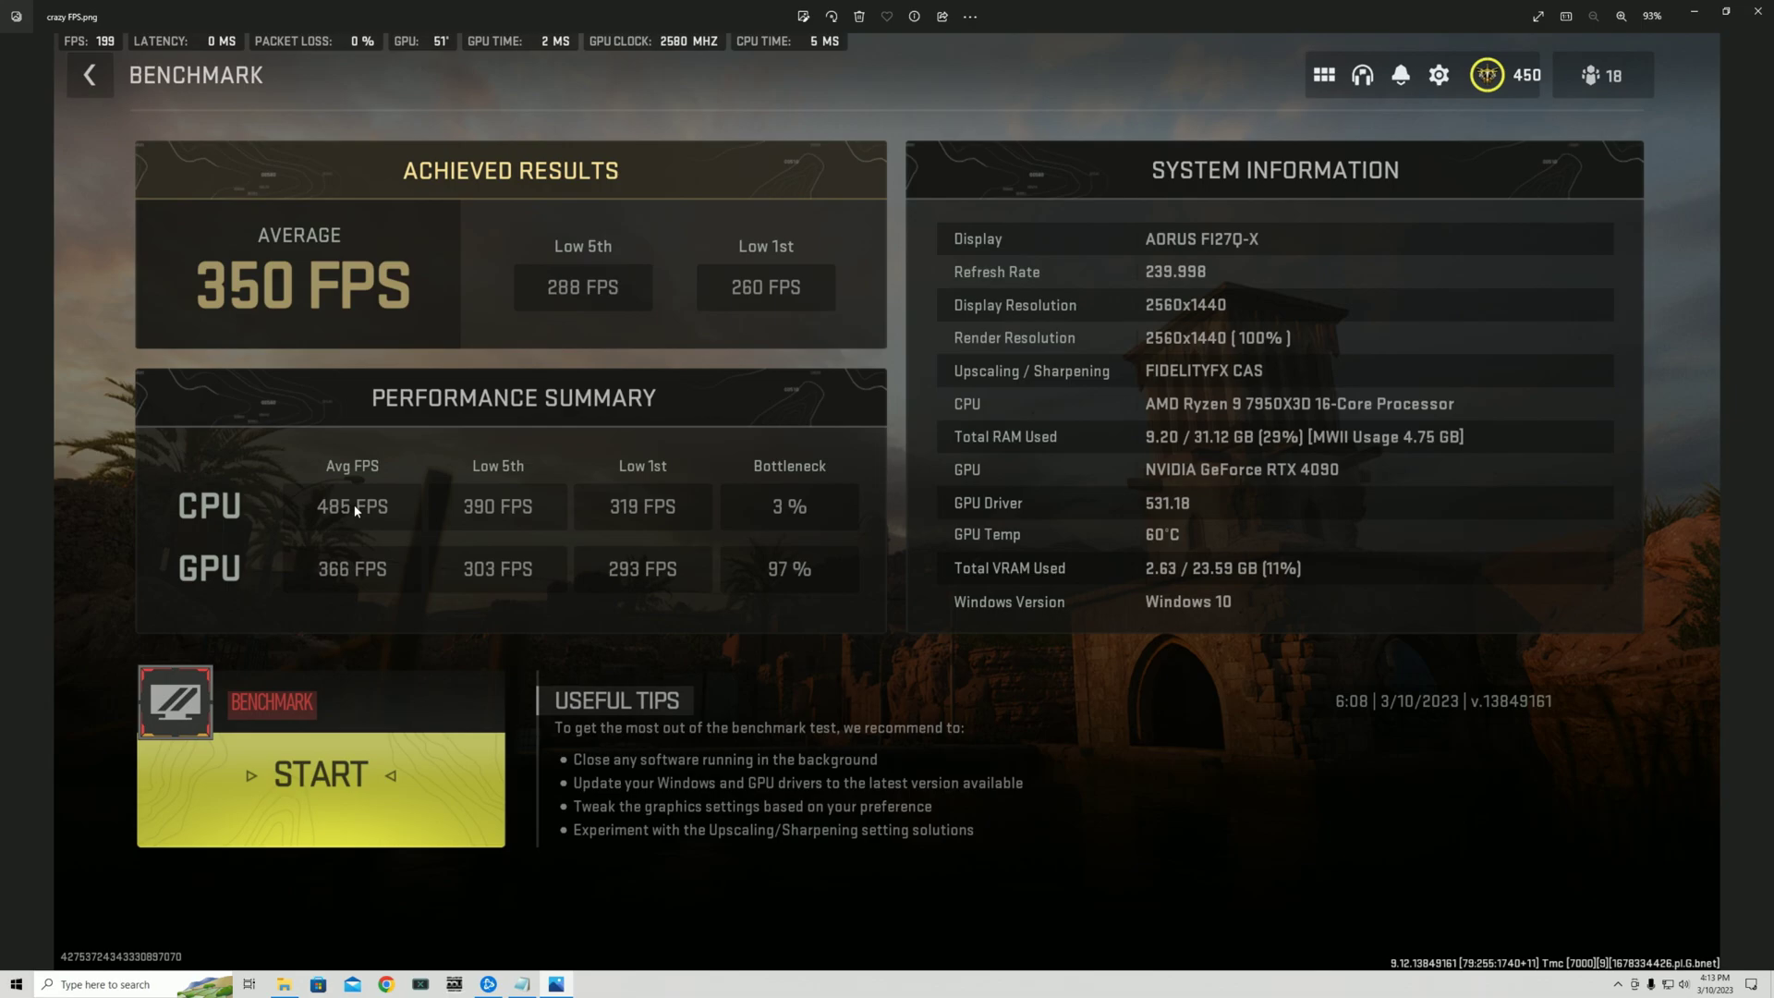
left_click(1757, 11)
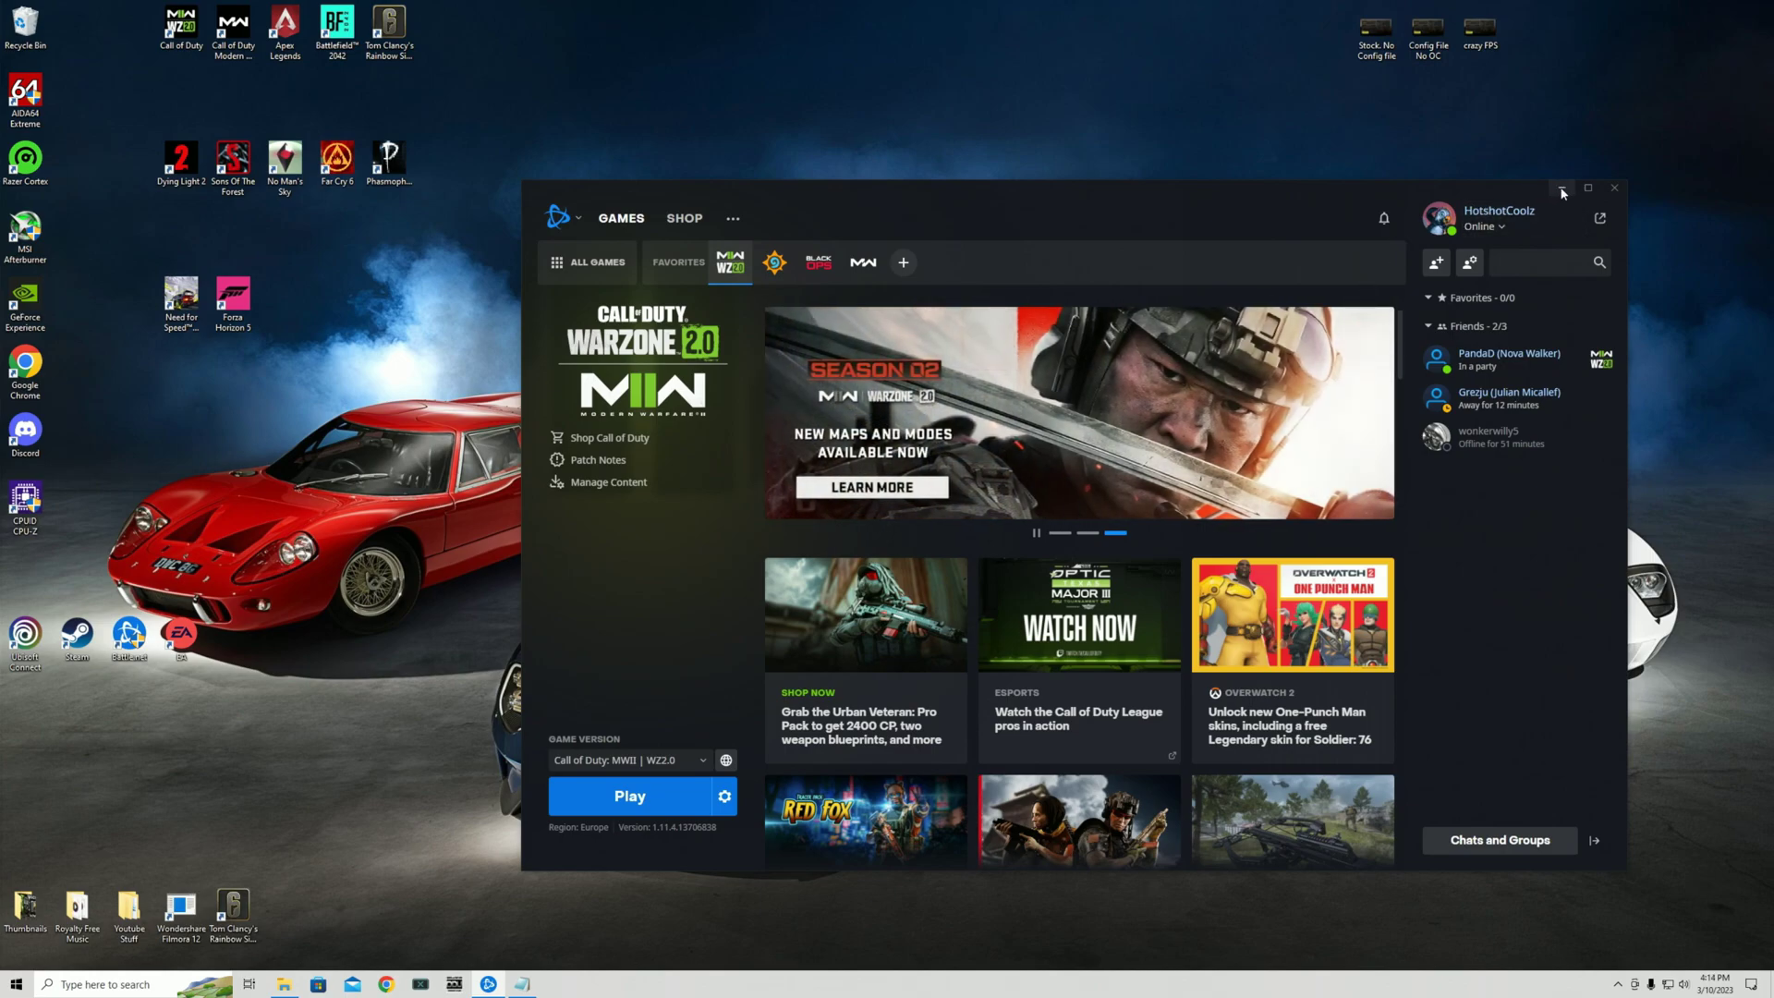
Minimize Battle.net, restore the players folder, and reopen options.3.cod22 in Notepad
left_click(1562, 189)
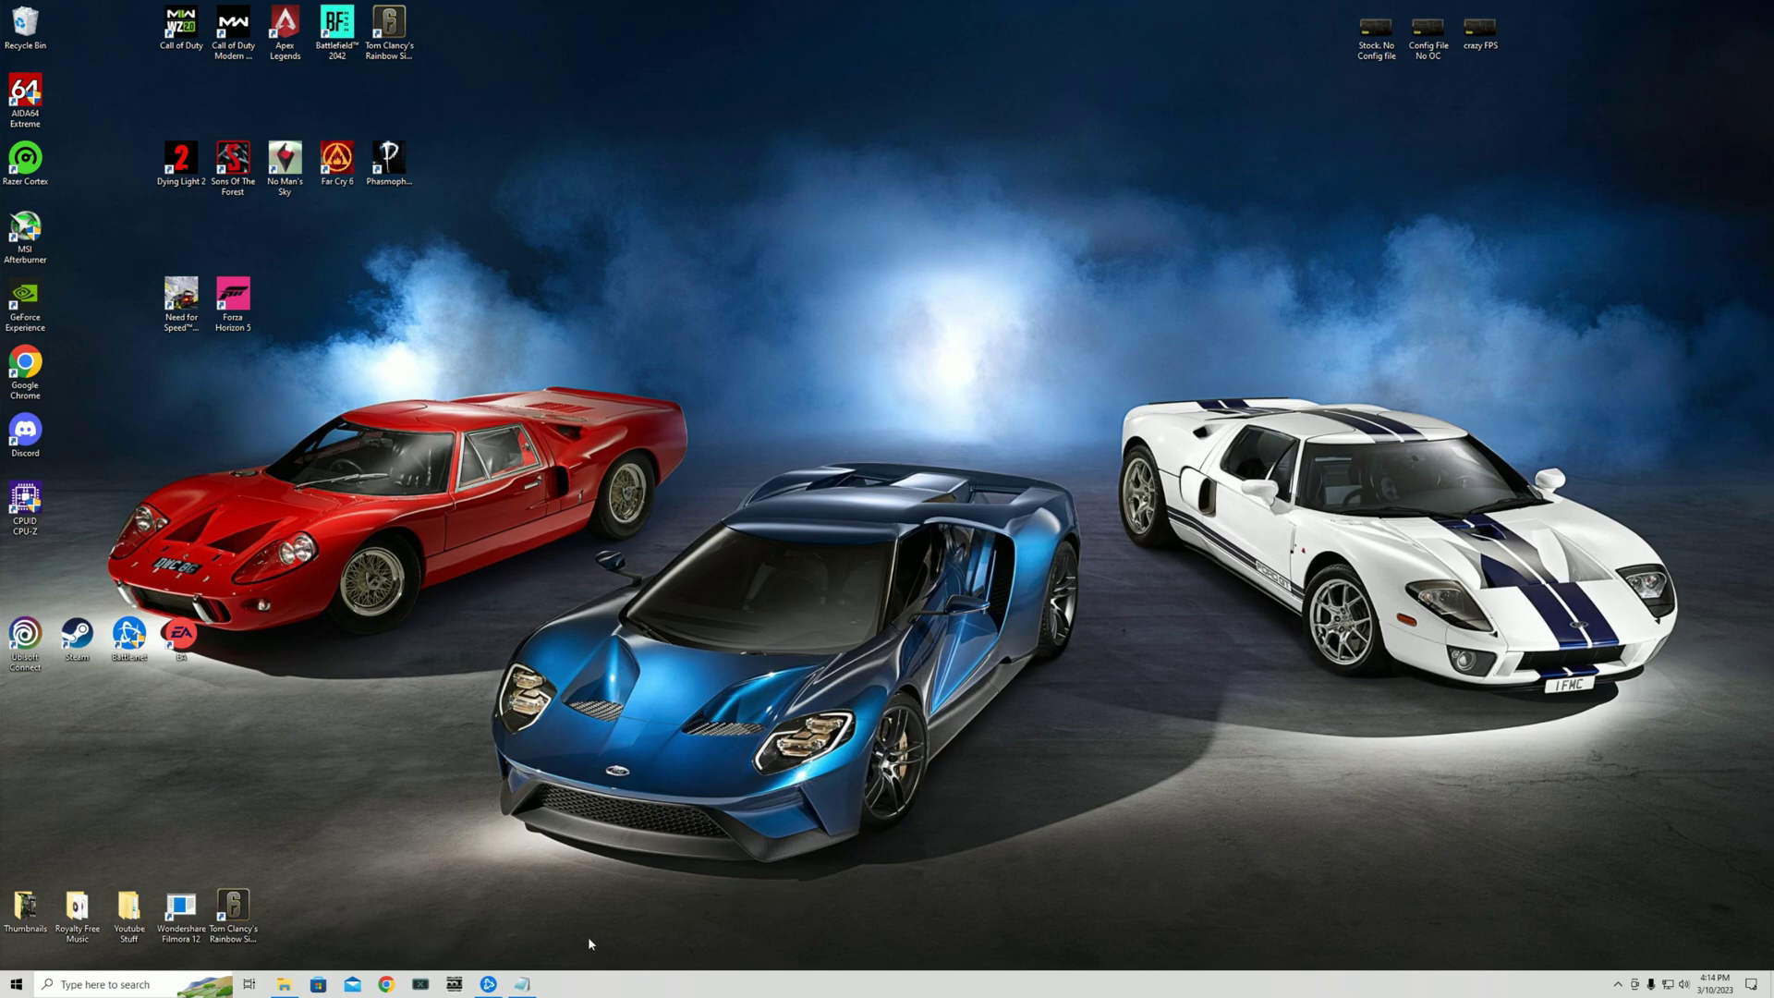
mouse_move(522, 984)
left_click(284, 983)
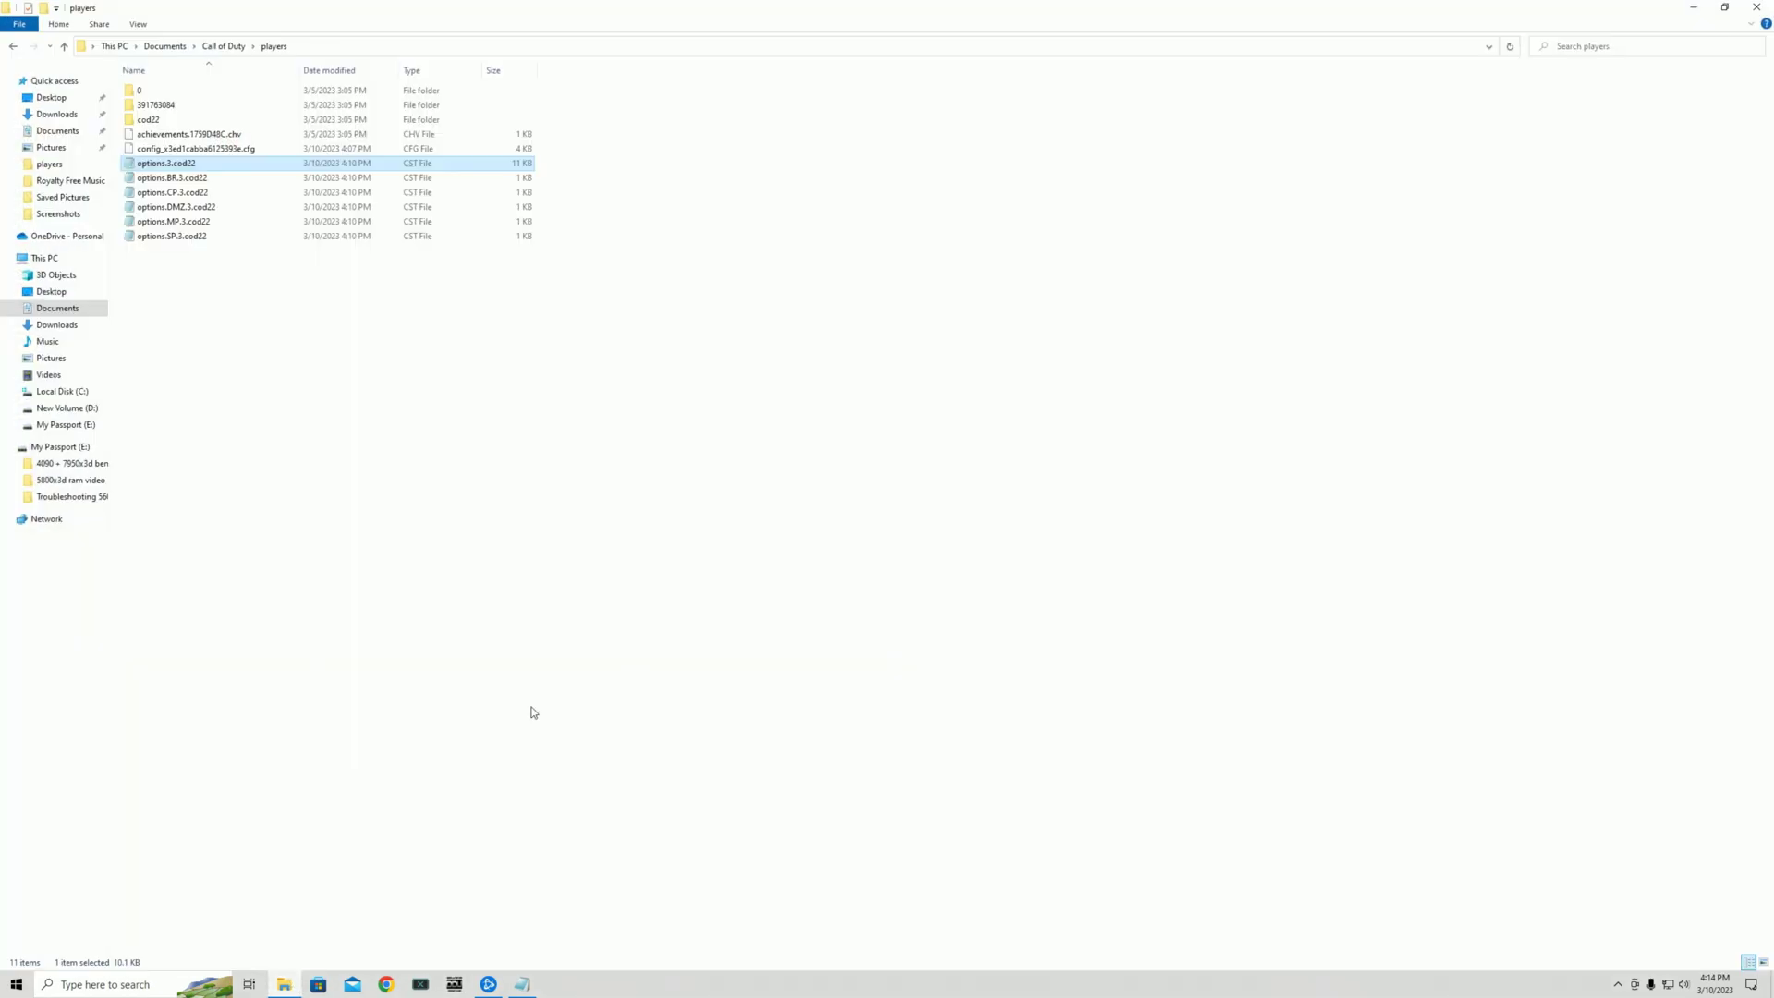
double_click(213, 168)
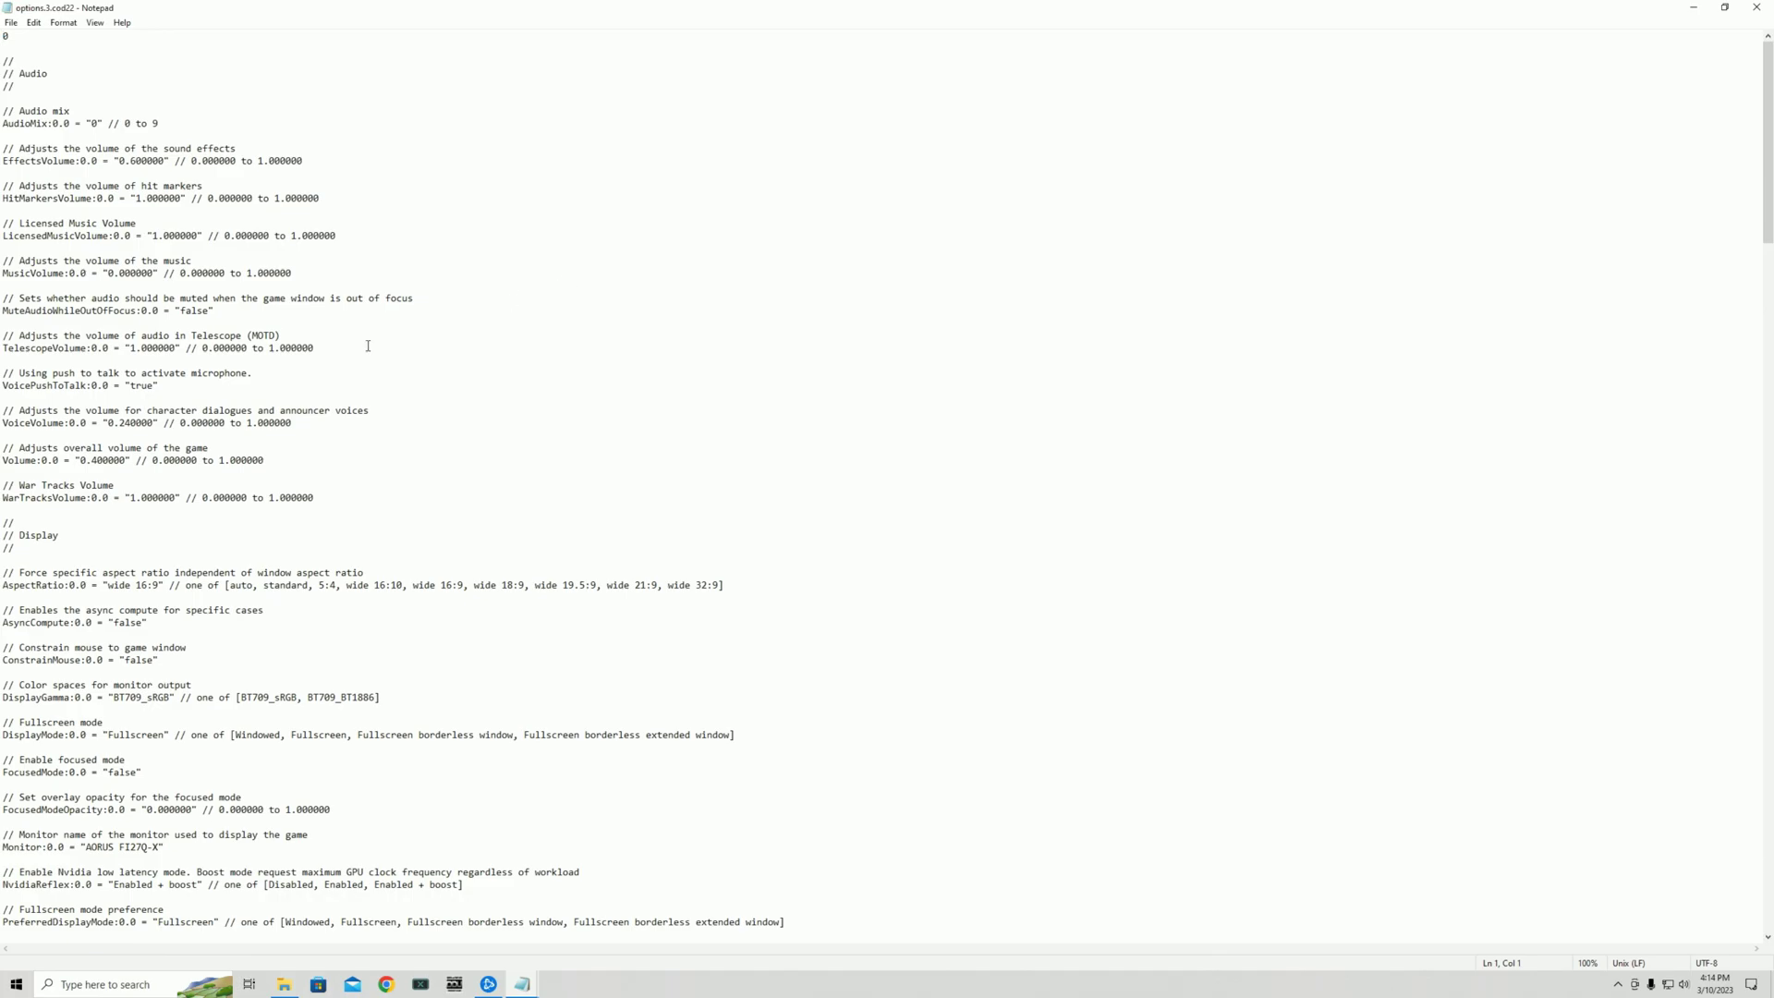
scroll(368, 345, "down", 9)
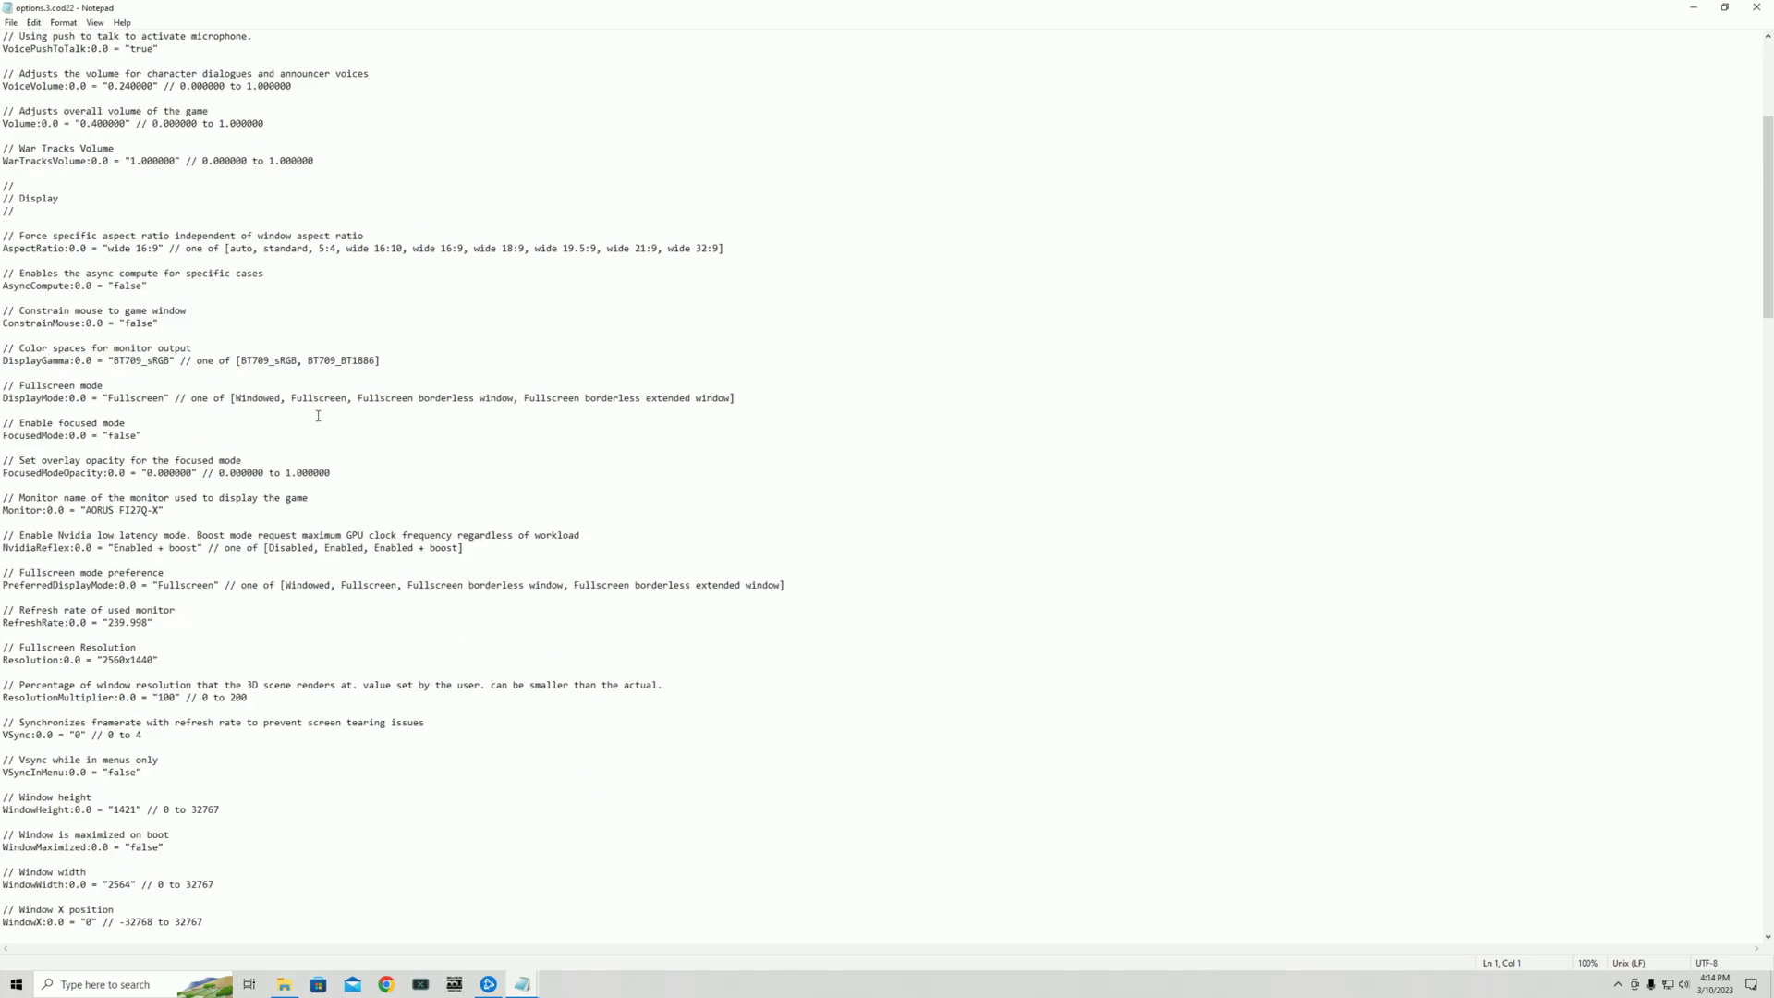
scroll(318, 415, "down", 16)
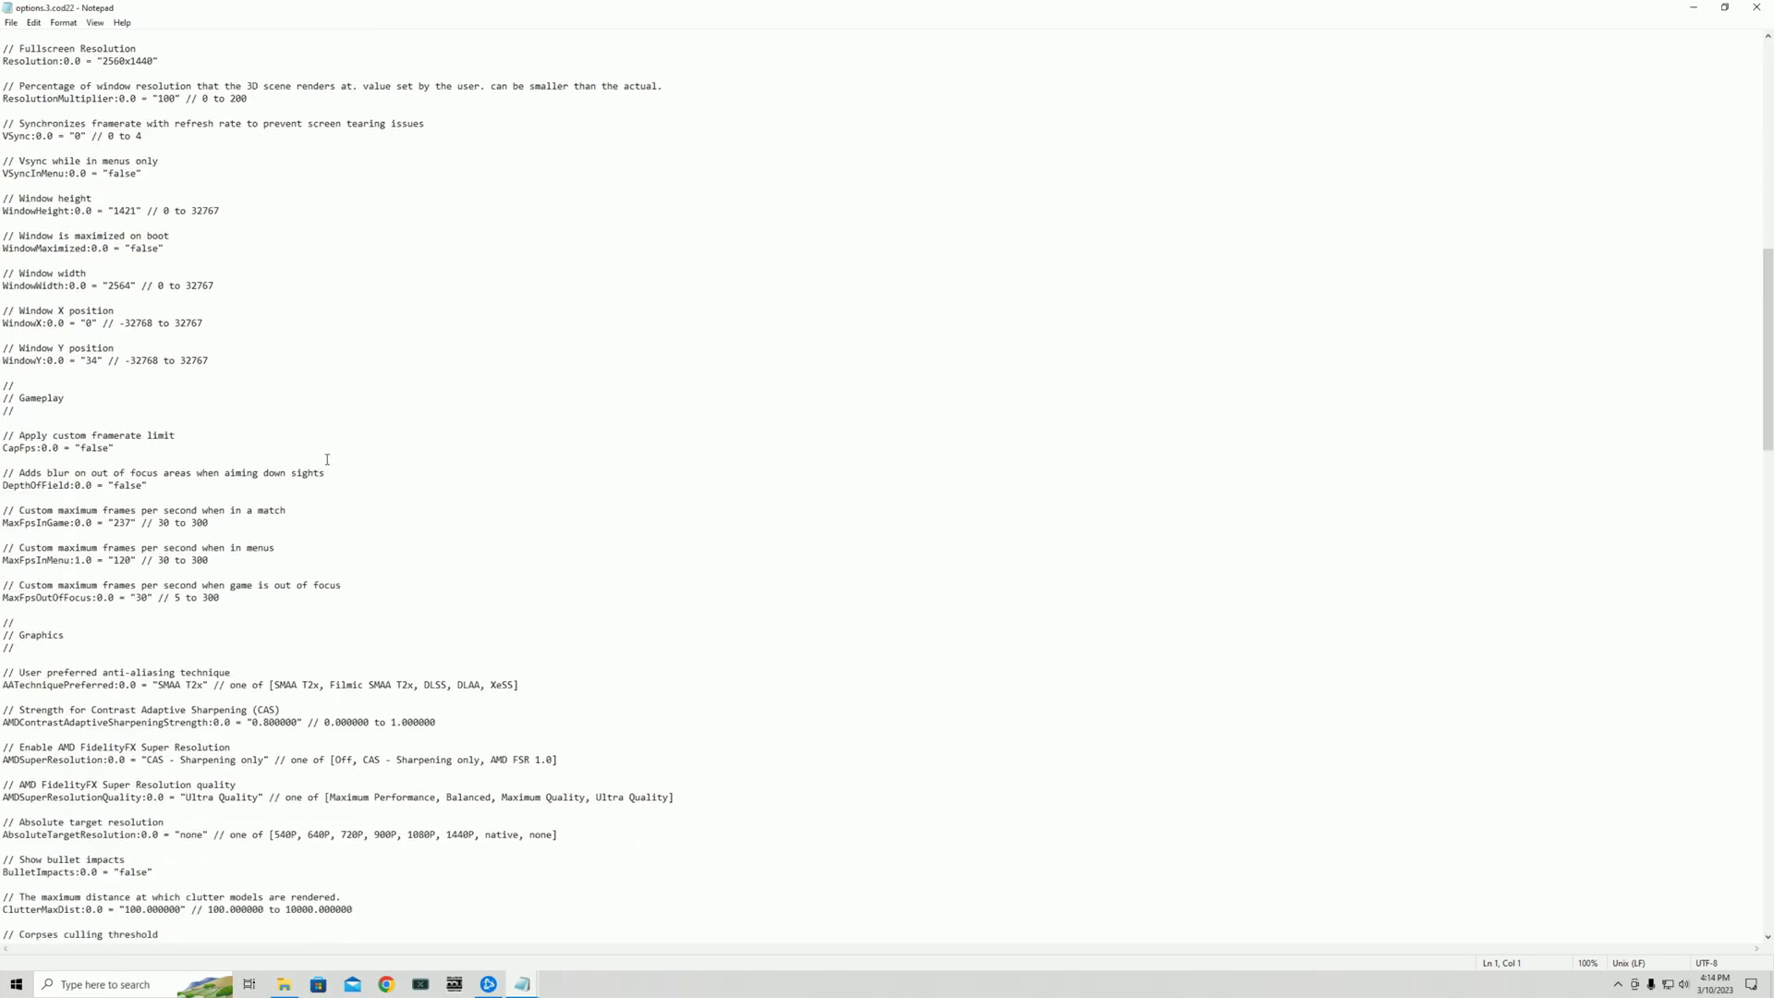
scroll(326, 458, "down", 7)
scroll(322, 451, "down", 3)
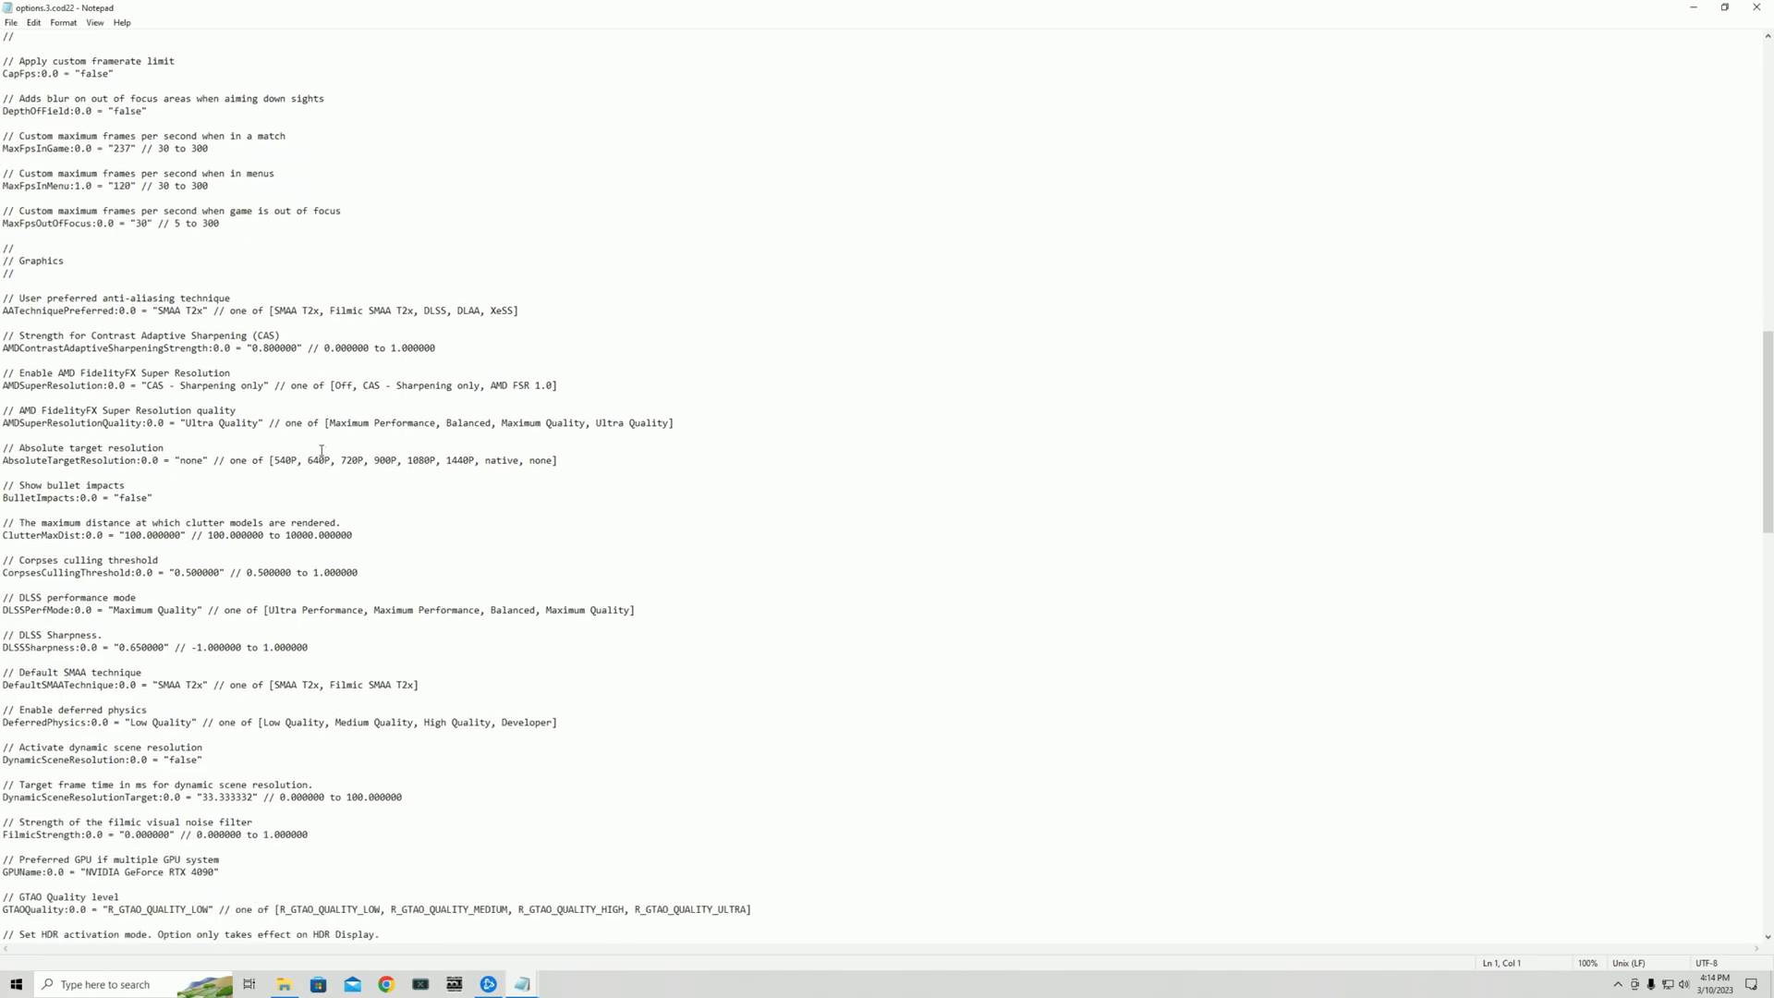
scroll(254, 446, "down", 1)
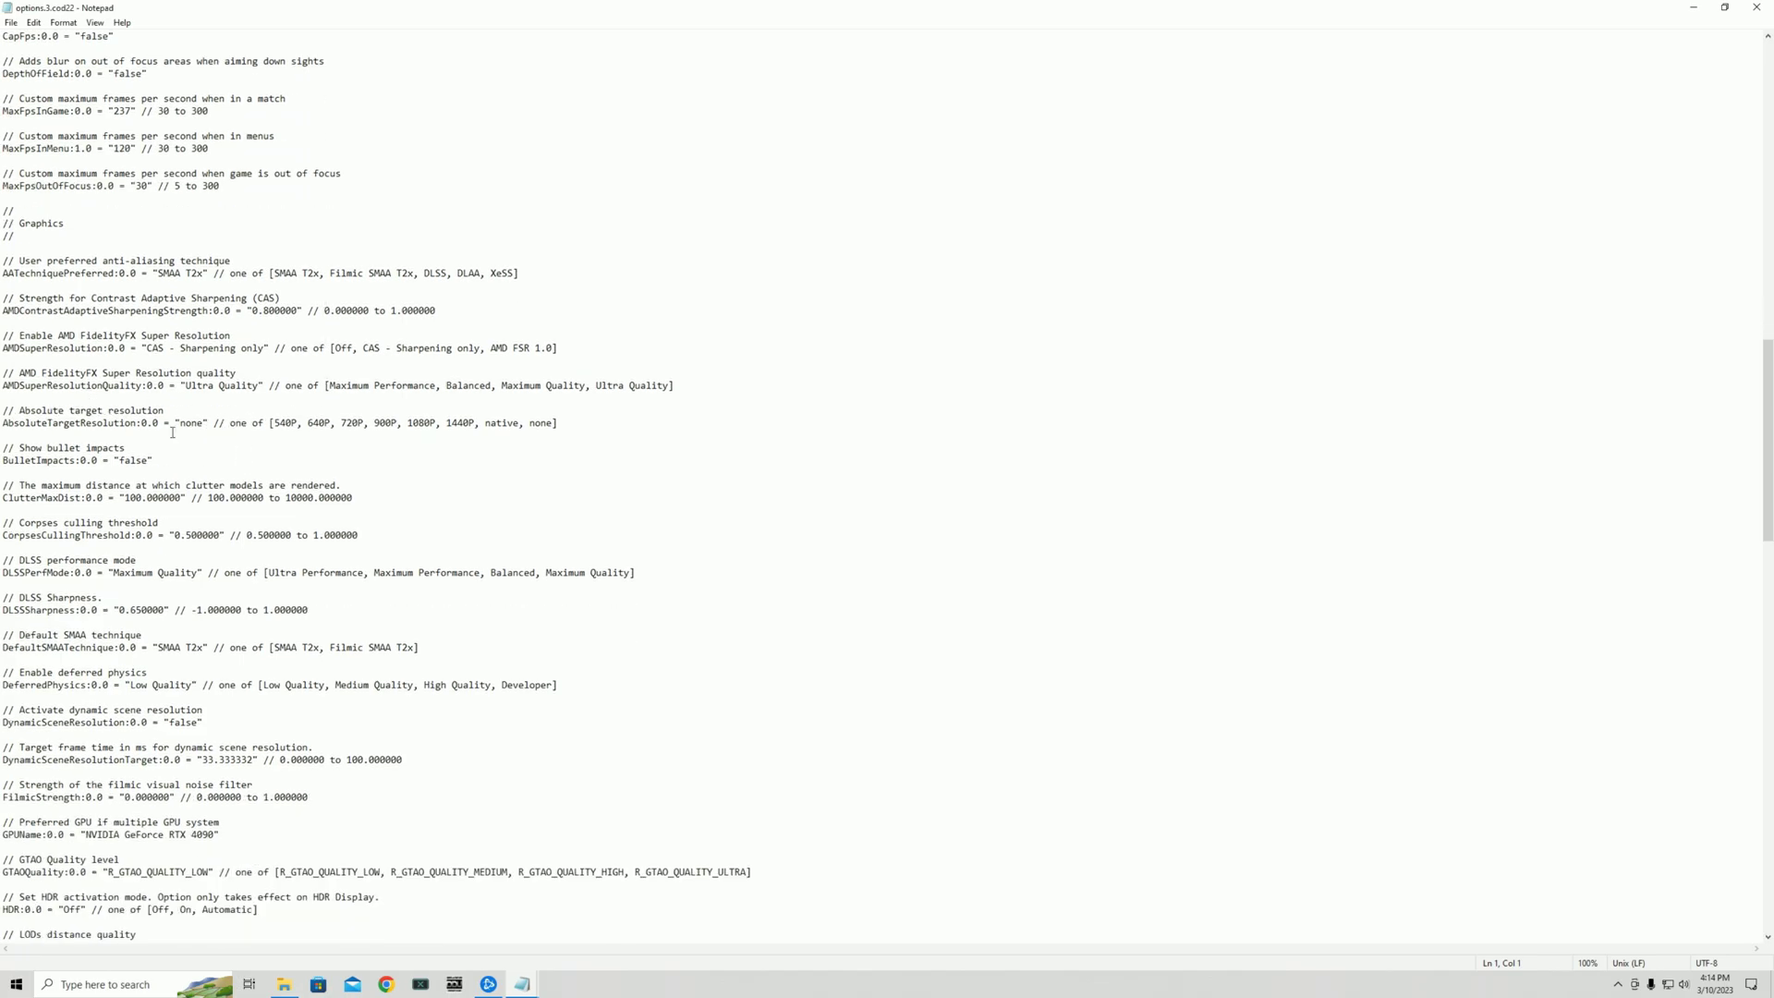
scroll(176, 443, "down", 1)
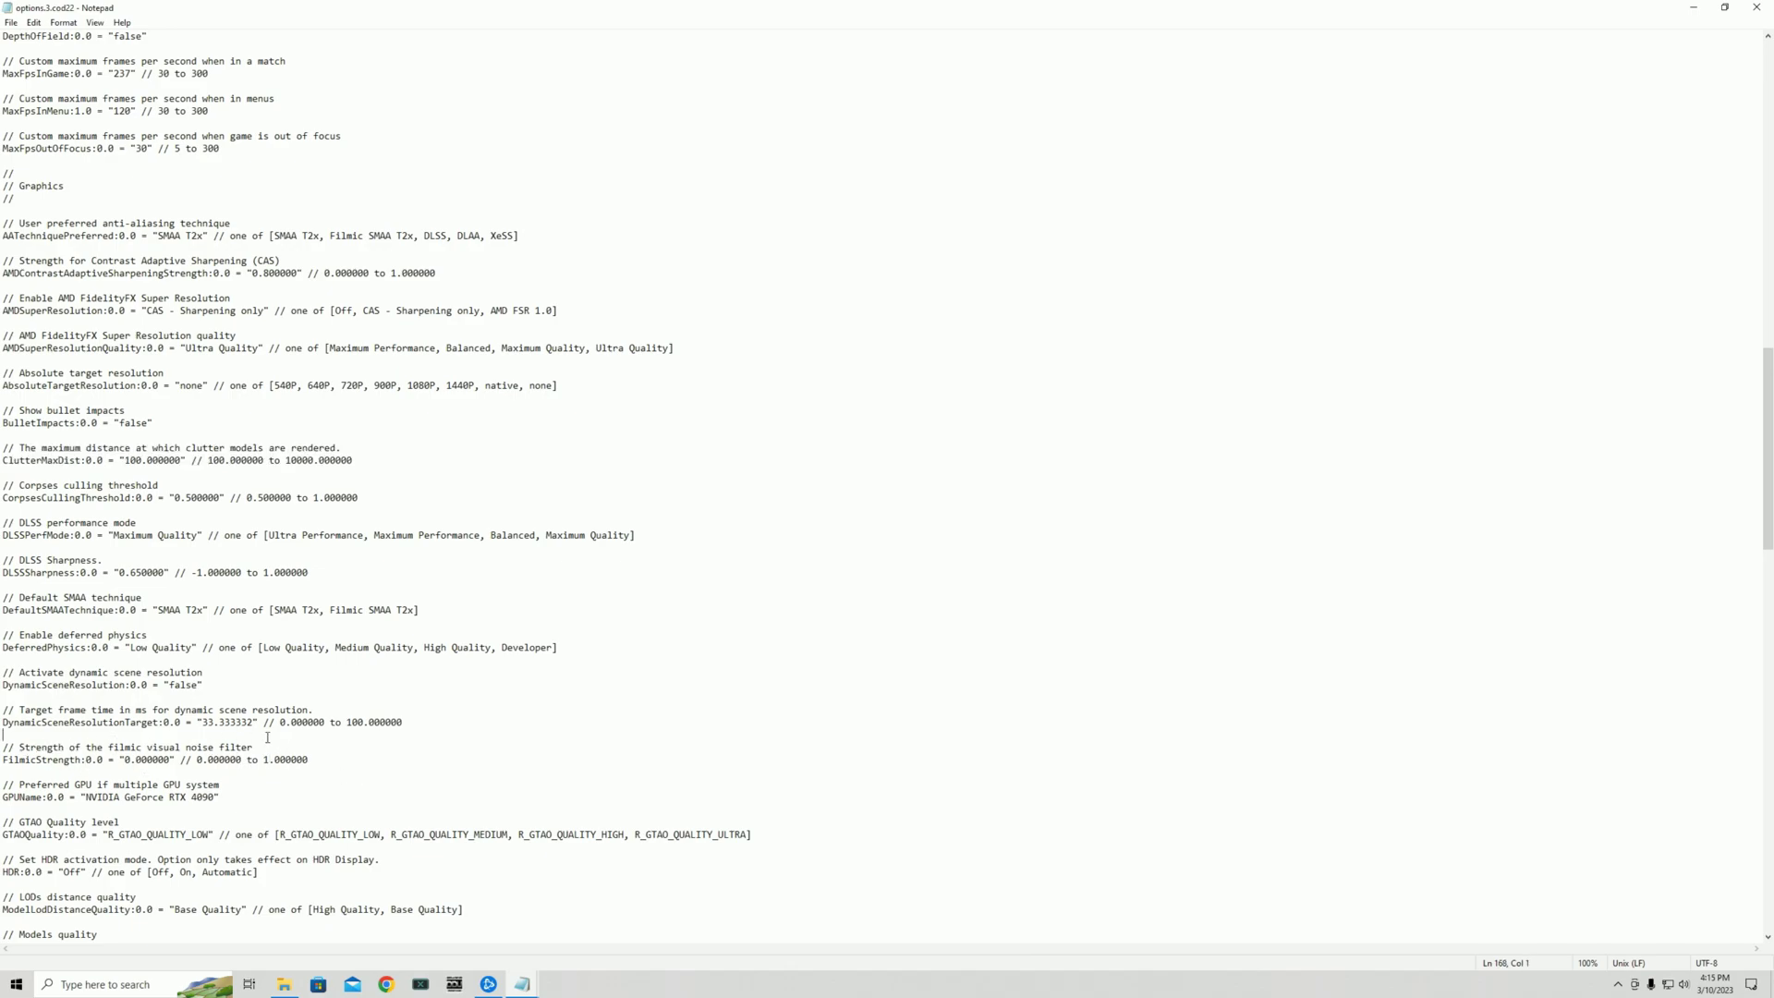
left_click(284, 759)
scroll(403, 755, "down", 8)
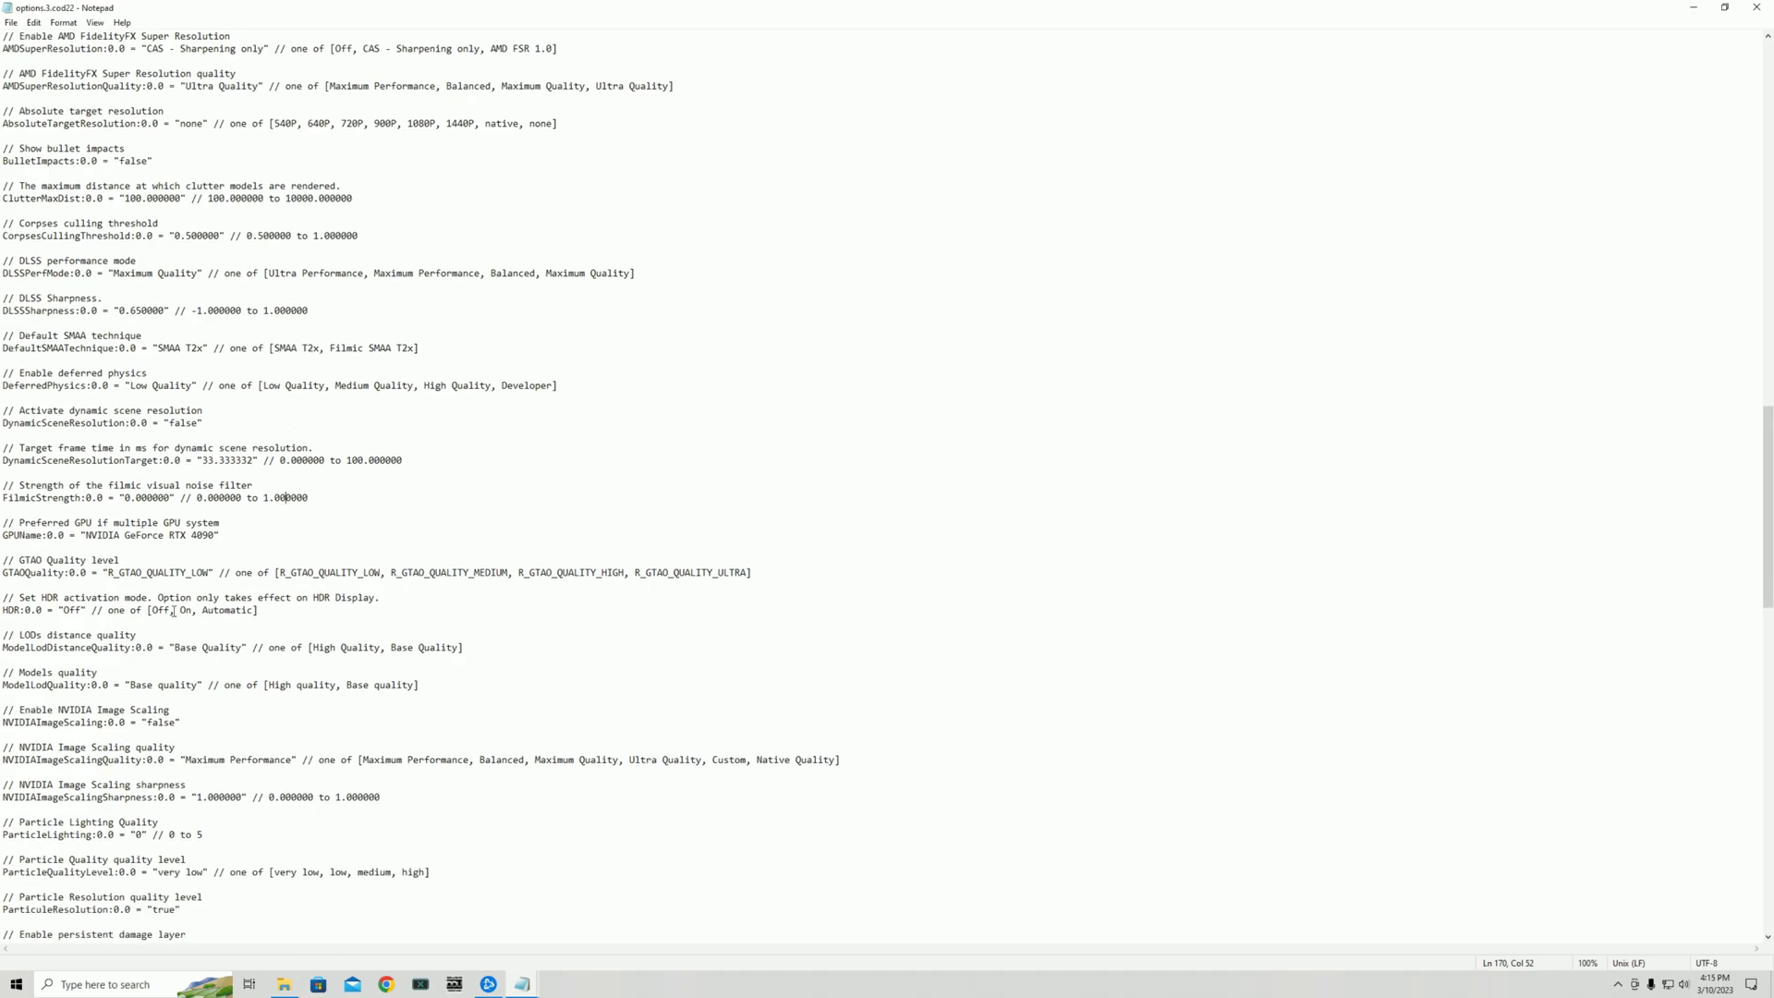
scroll(197, 604, "down", 5)
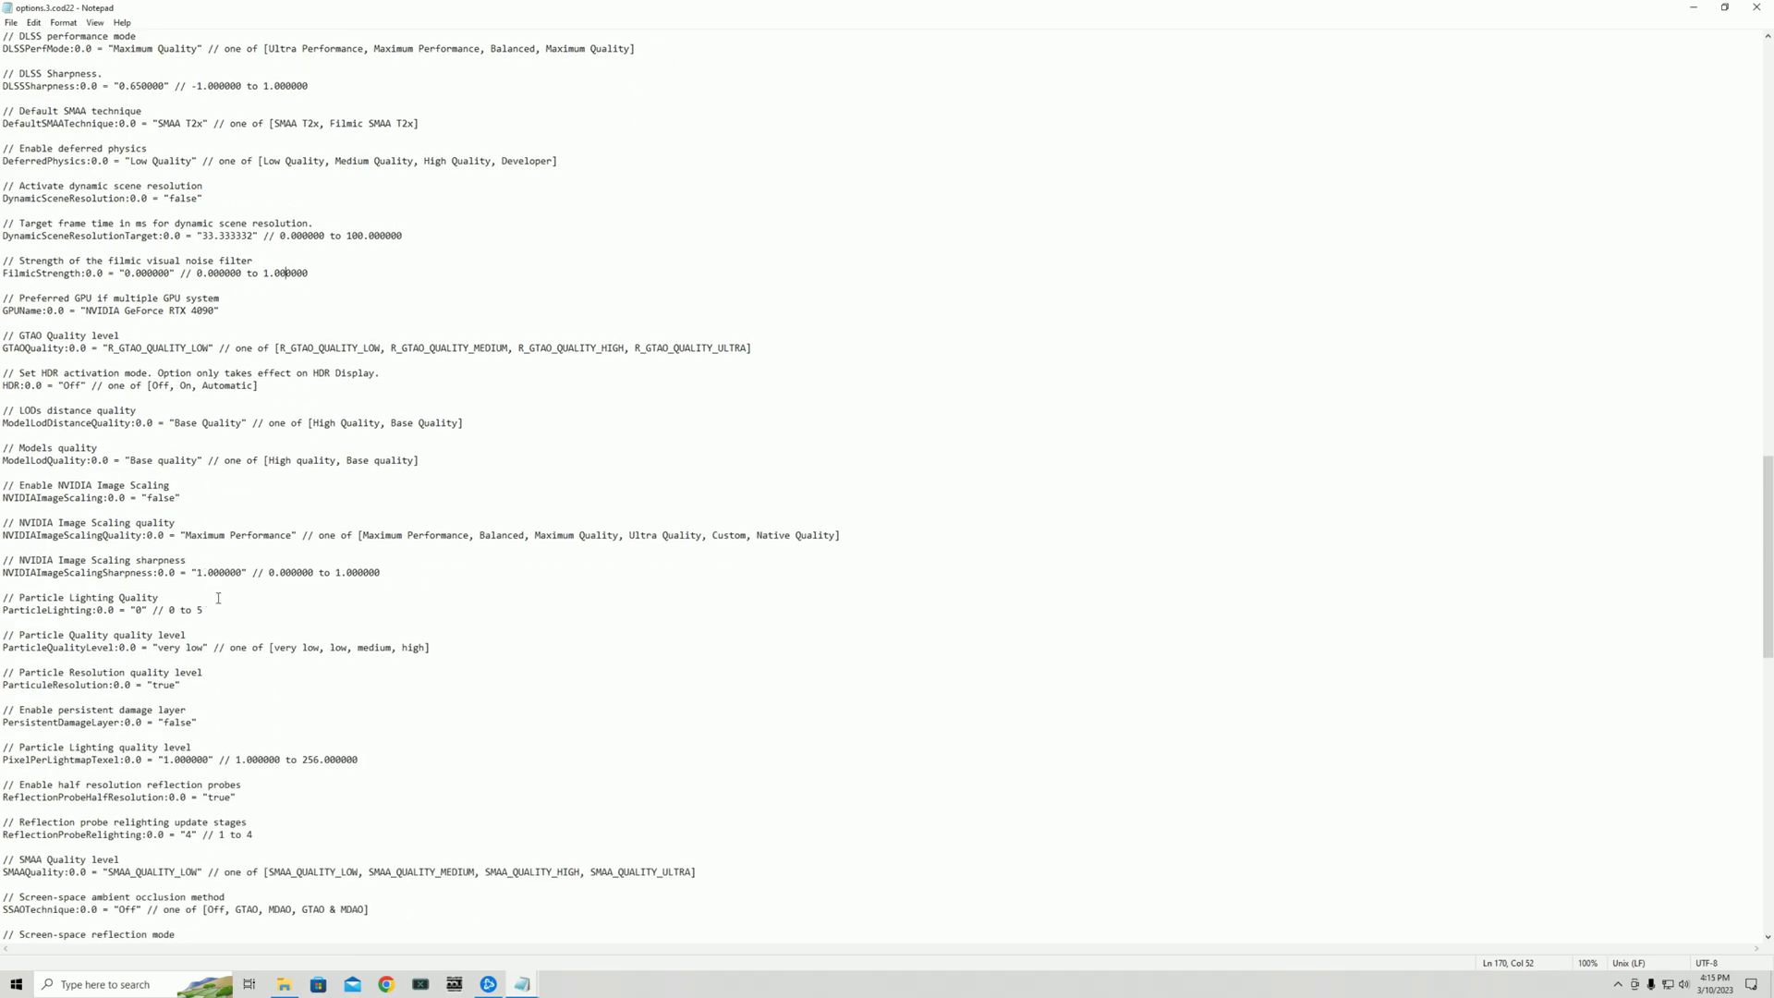
scroll(220, 596, "down", 2)
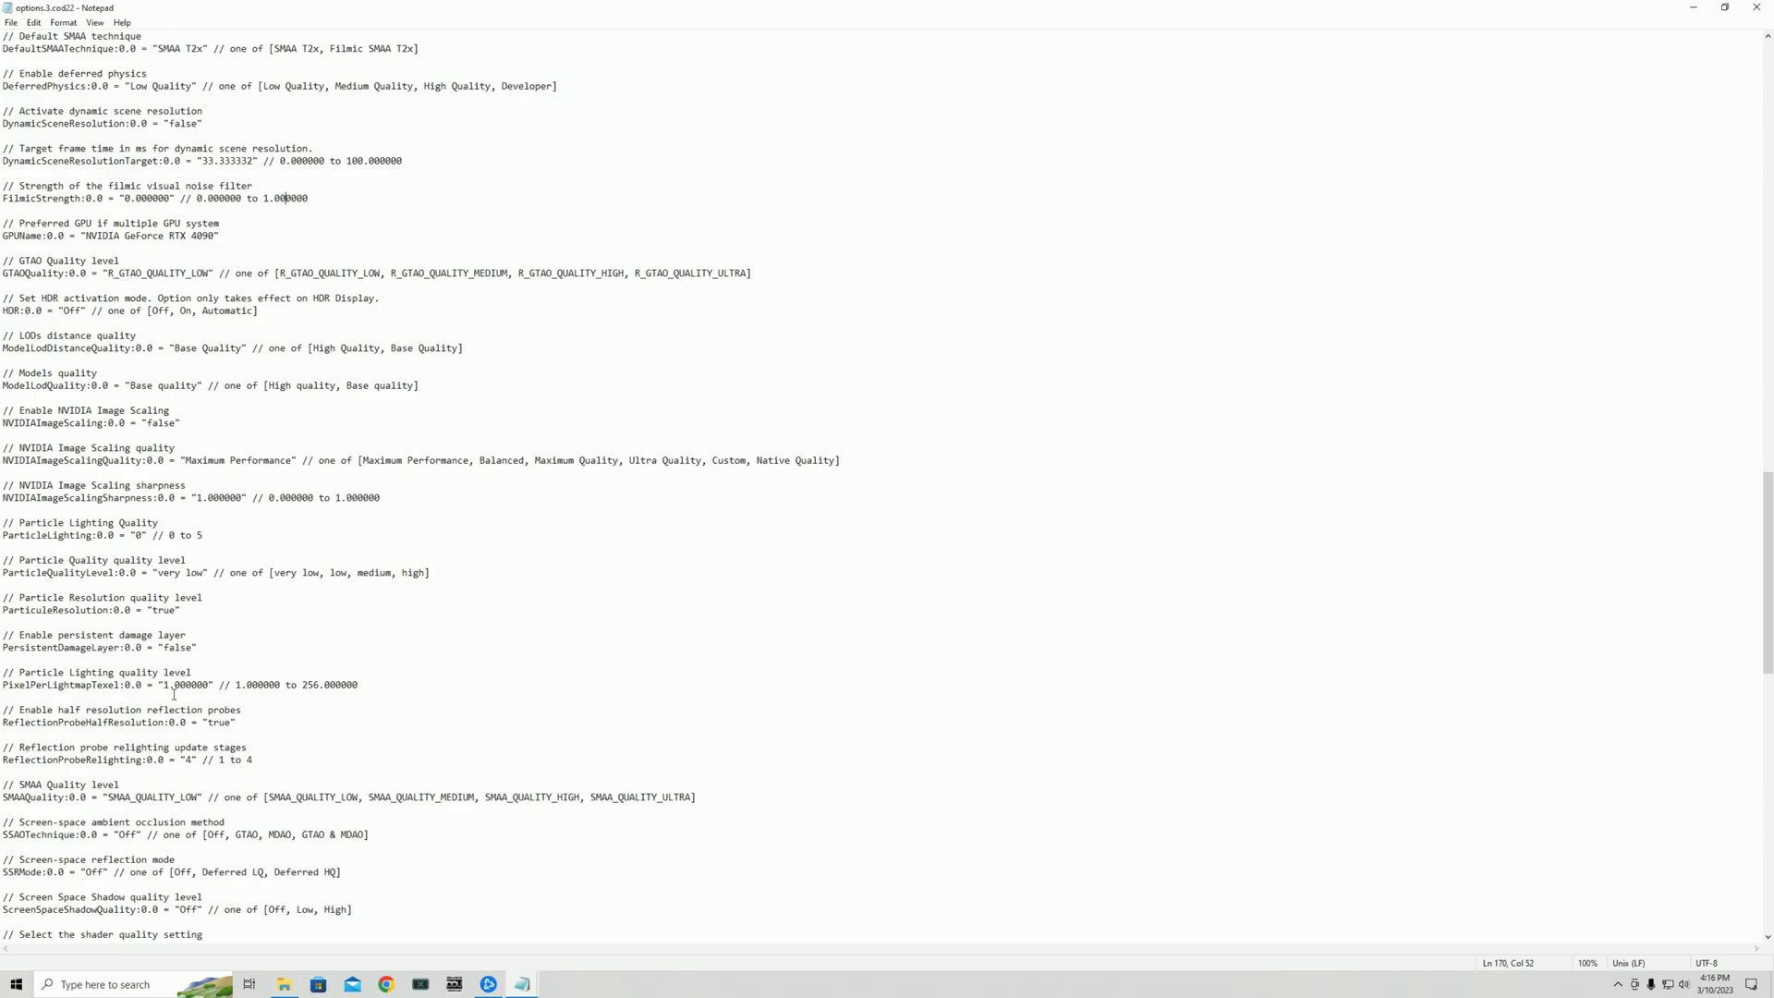
Highlight the PixelPerLightmapTexel value and the TextureFilter lines without editing them
left_click_drag(163, 685, 360, 688)
left_click(208, 698)
scroll(259, 567, "down", 12)
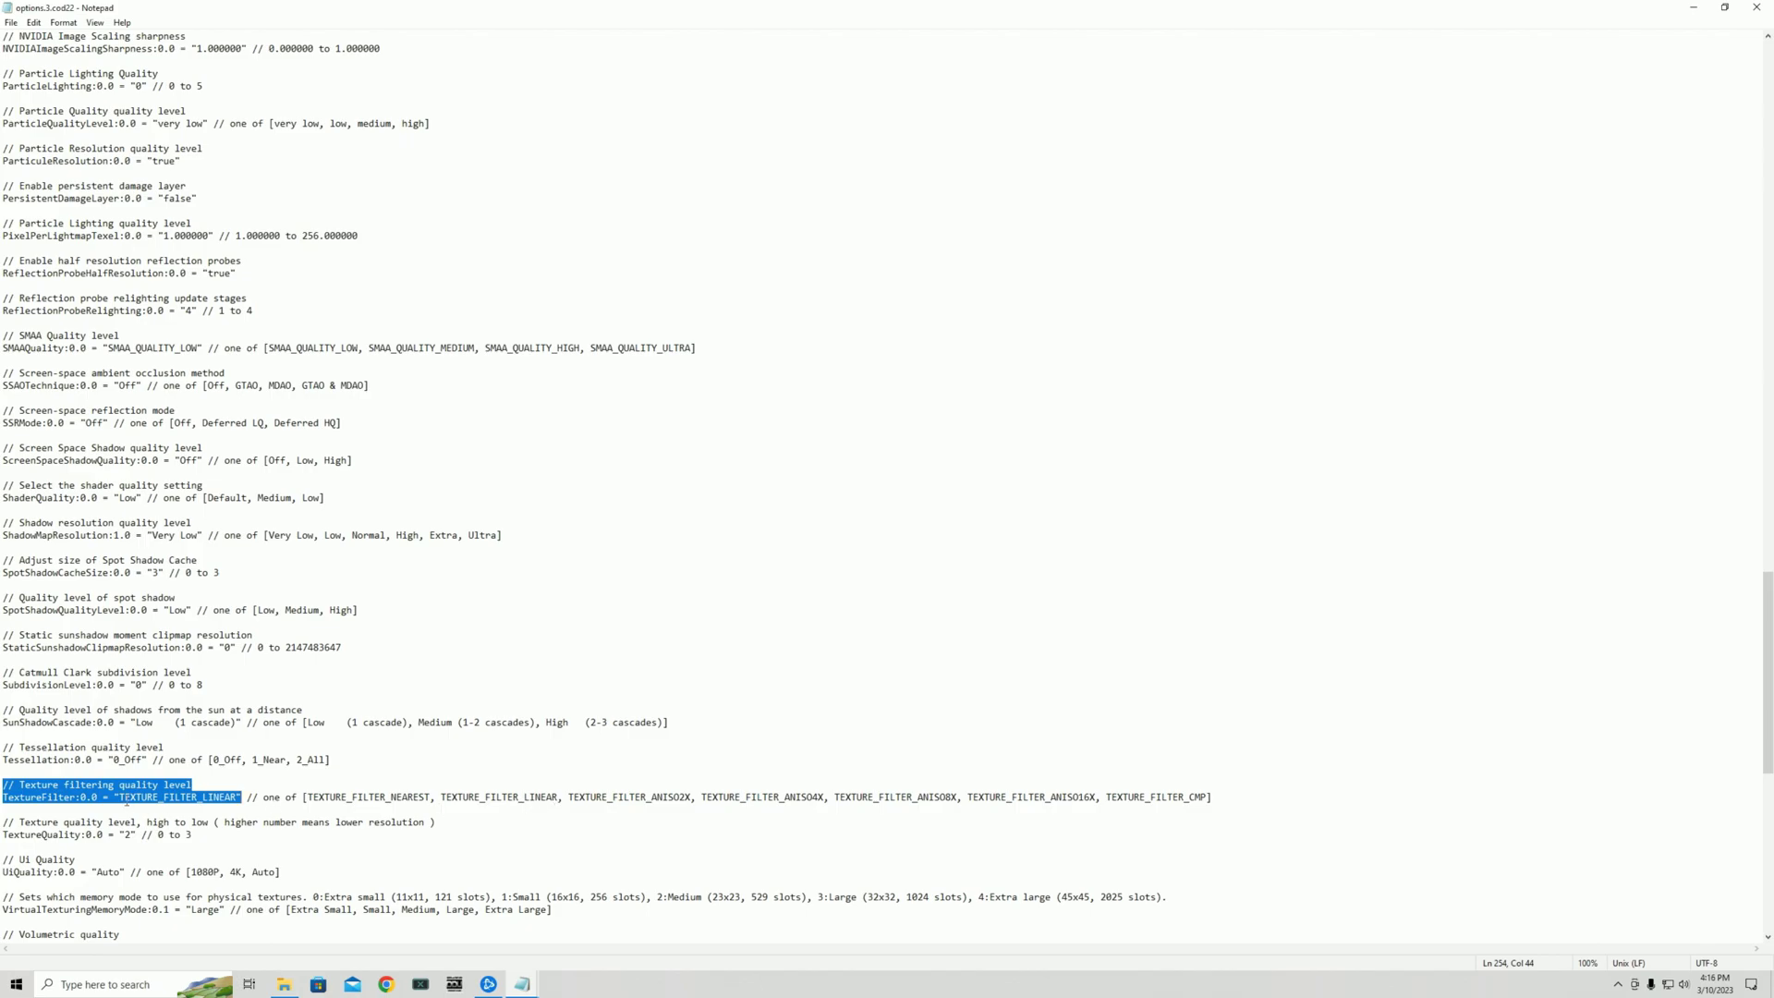
left_click_drag(2, 784, 555, 796)
left_click(453, 785)
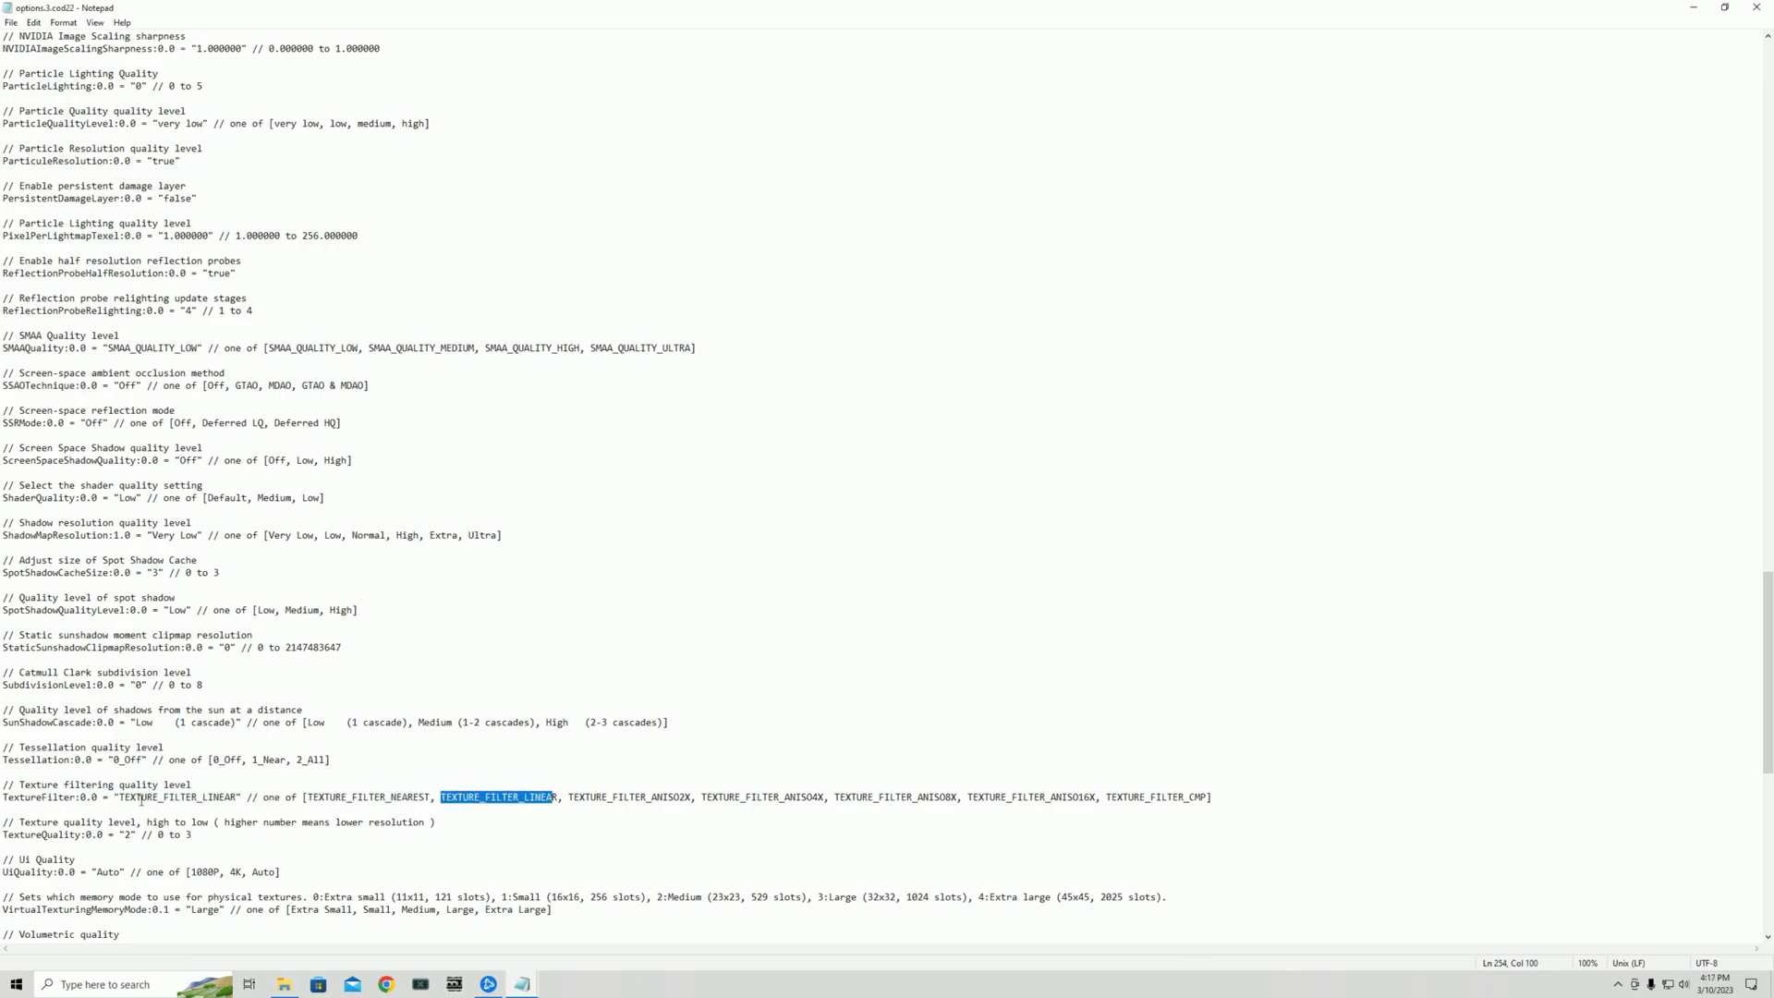
left_click_drag(119, 796, 238, 794)
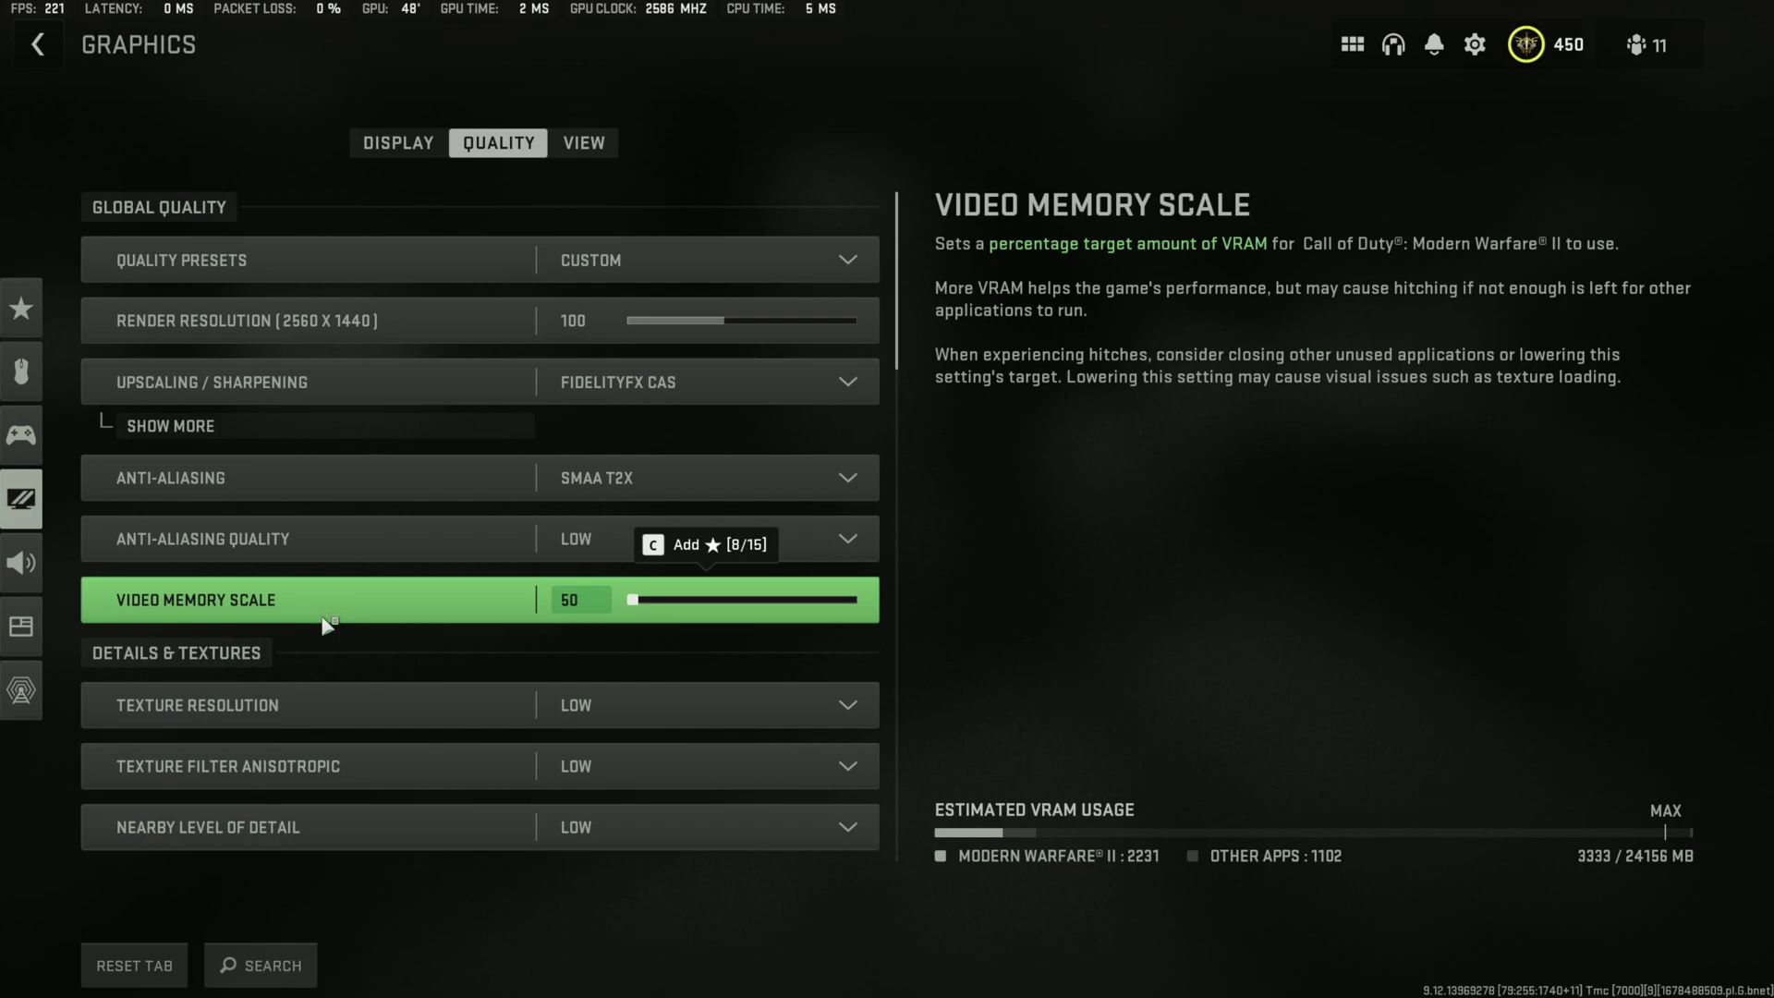
left_click(397, 622)
left_click(432, 627)
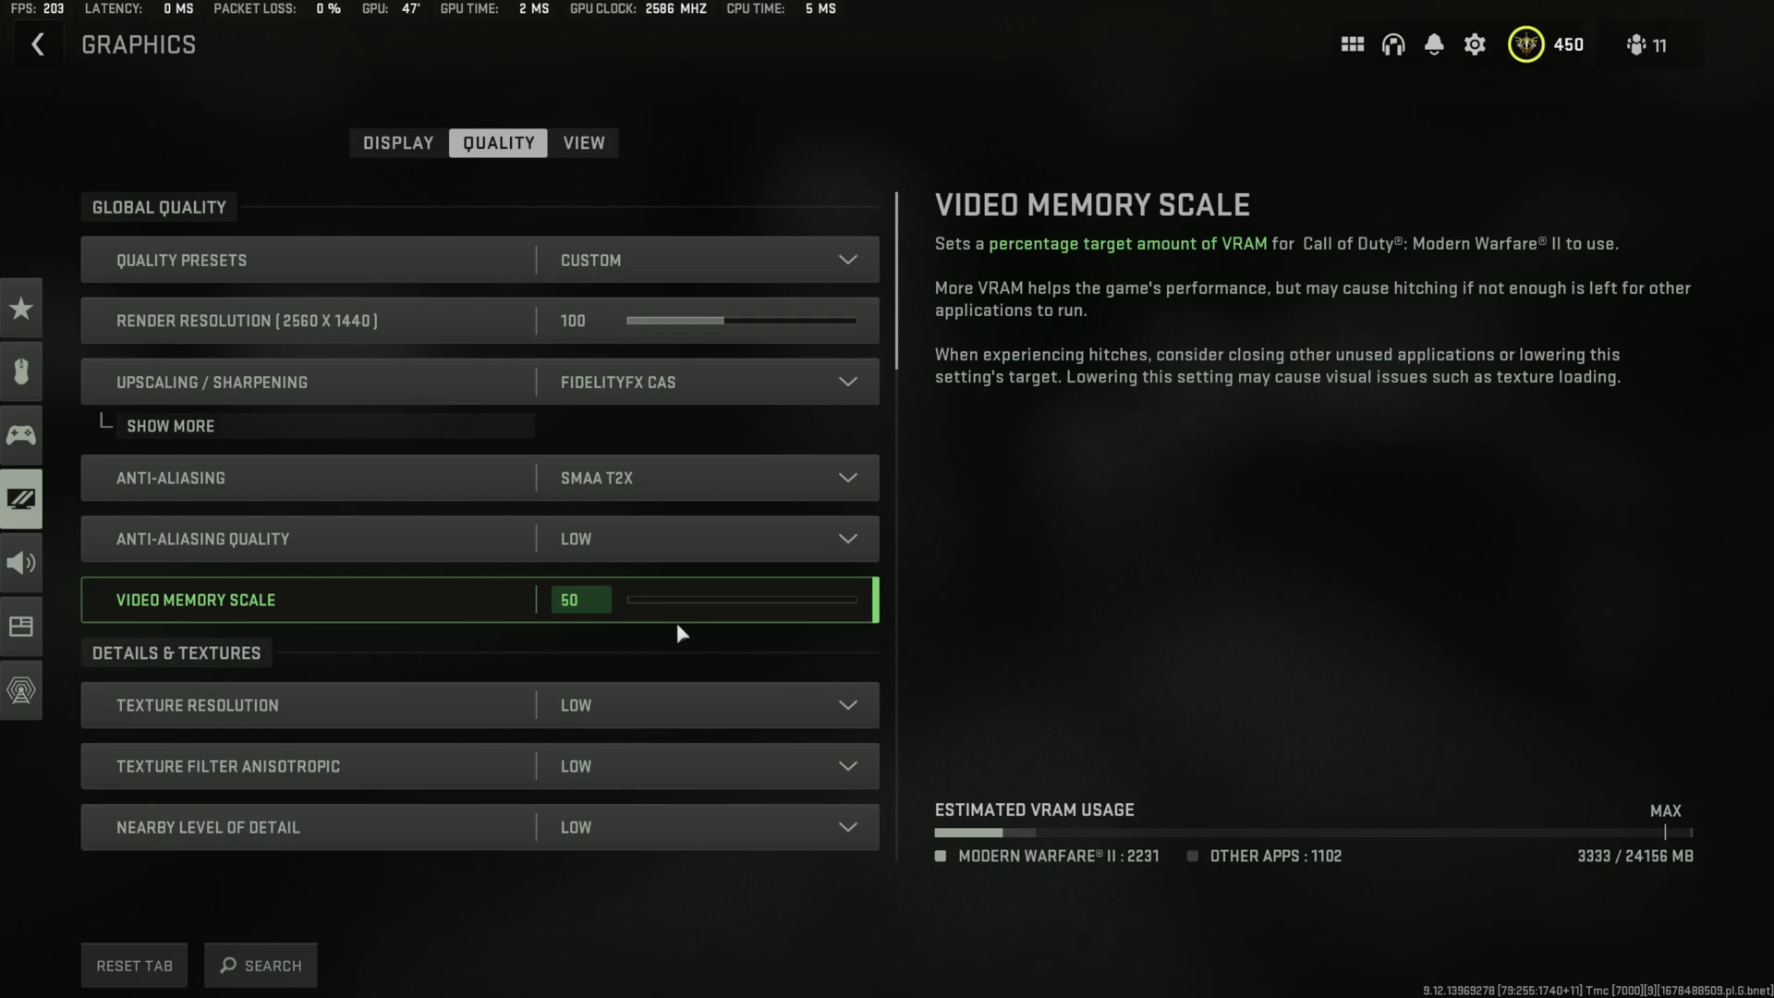
left_click_drag(902, 306, 994, 863)
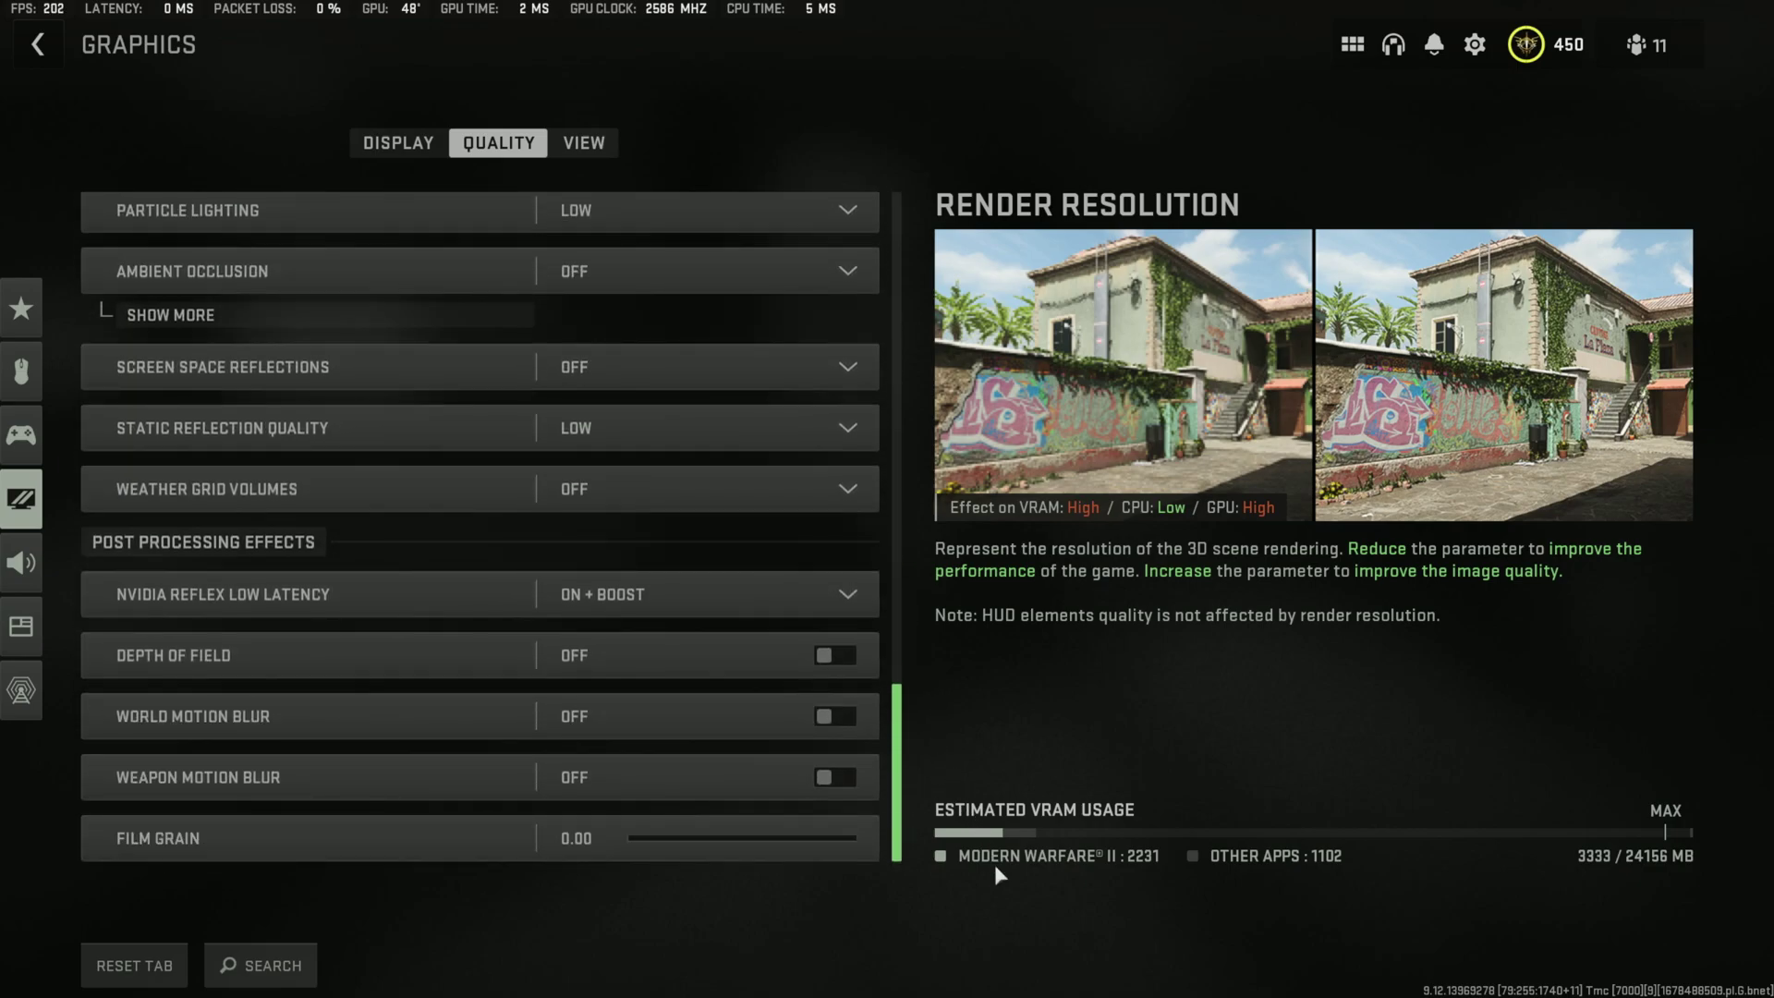
left_click(898, 238)
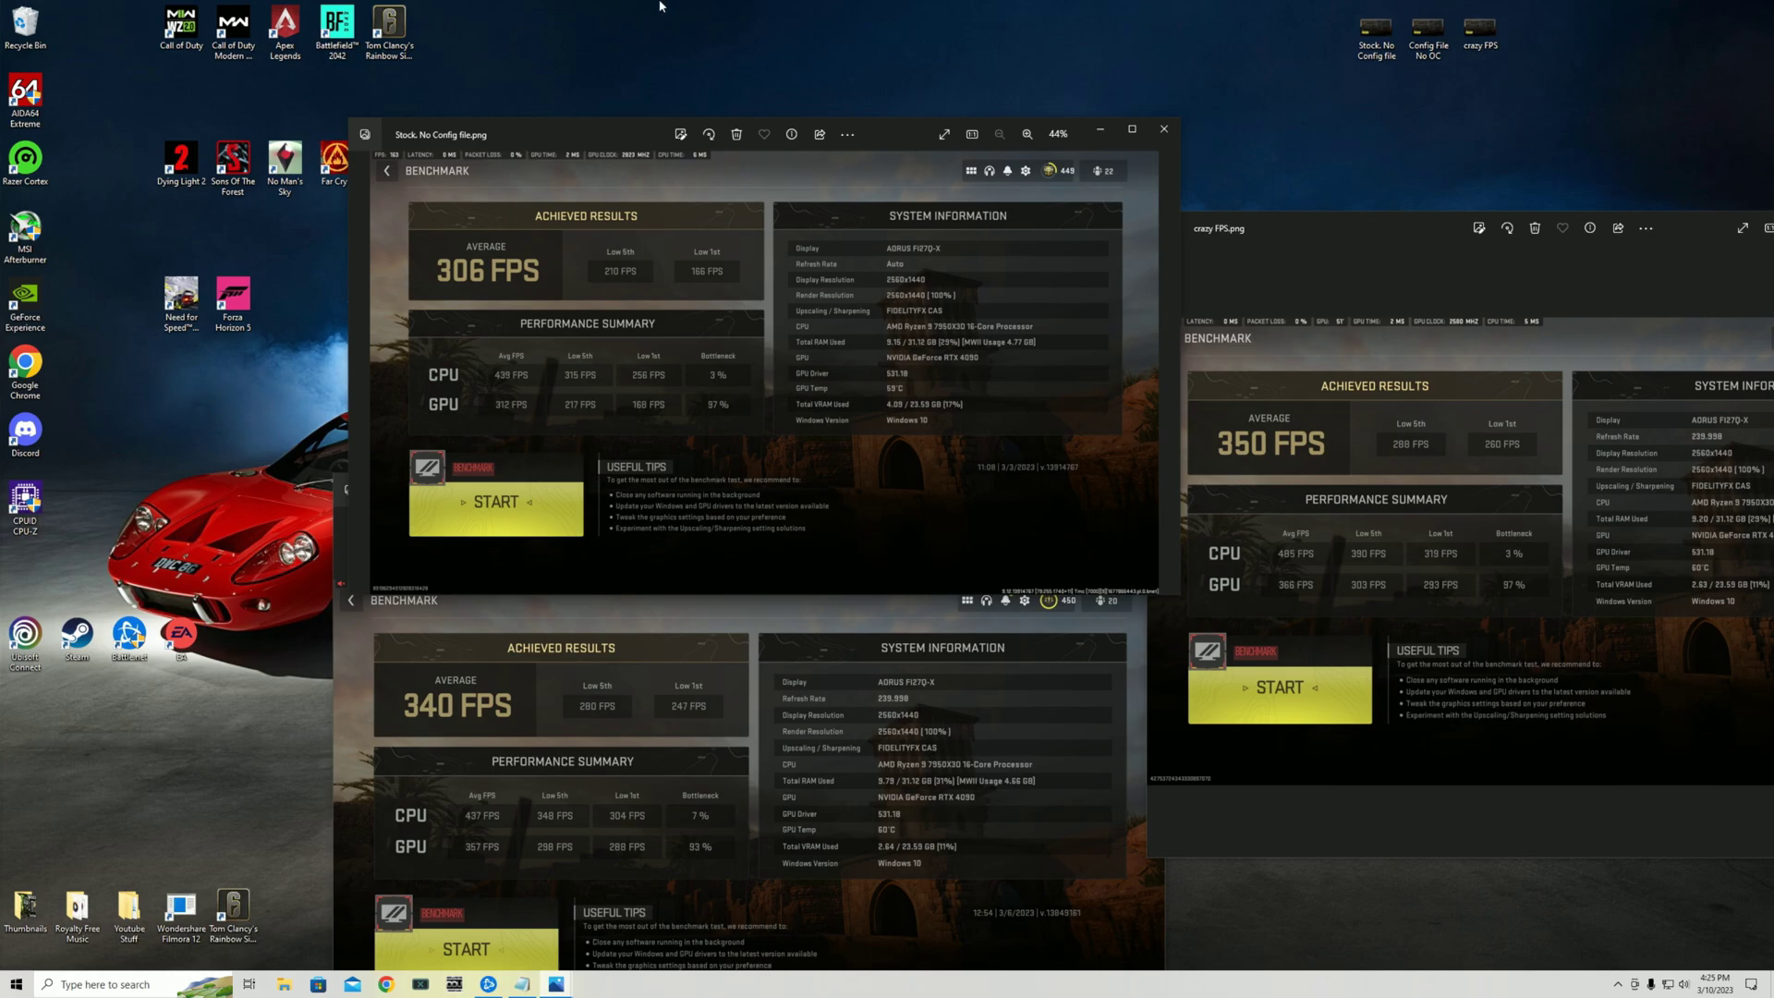
Nudge the 'Stock. No Config file.png' window up-left beside the 340 and 350 FPS screenshots
left_click_drag(905, 140, 884, 117)
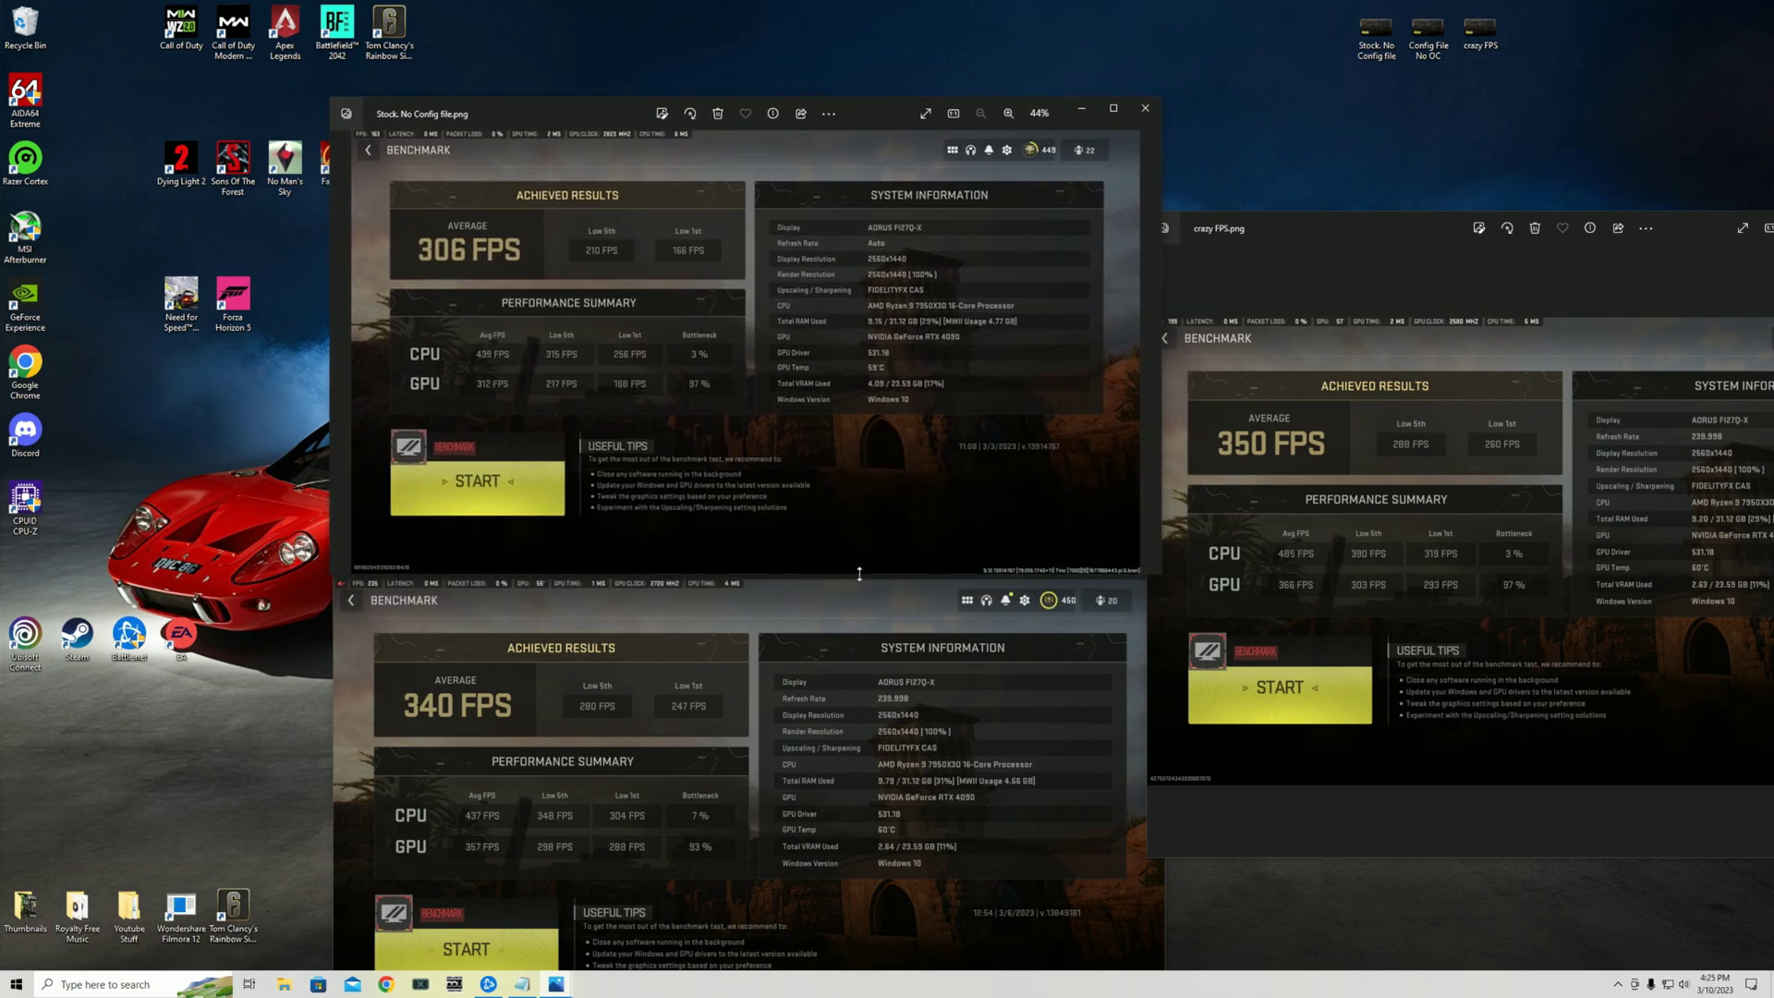